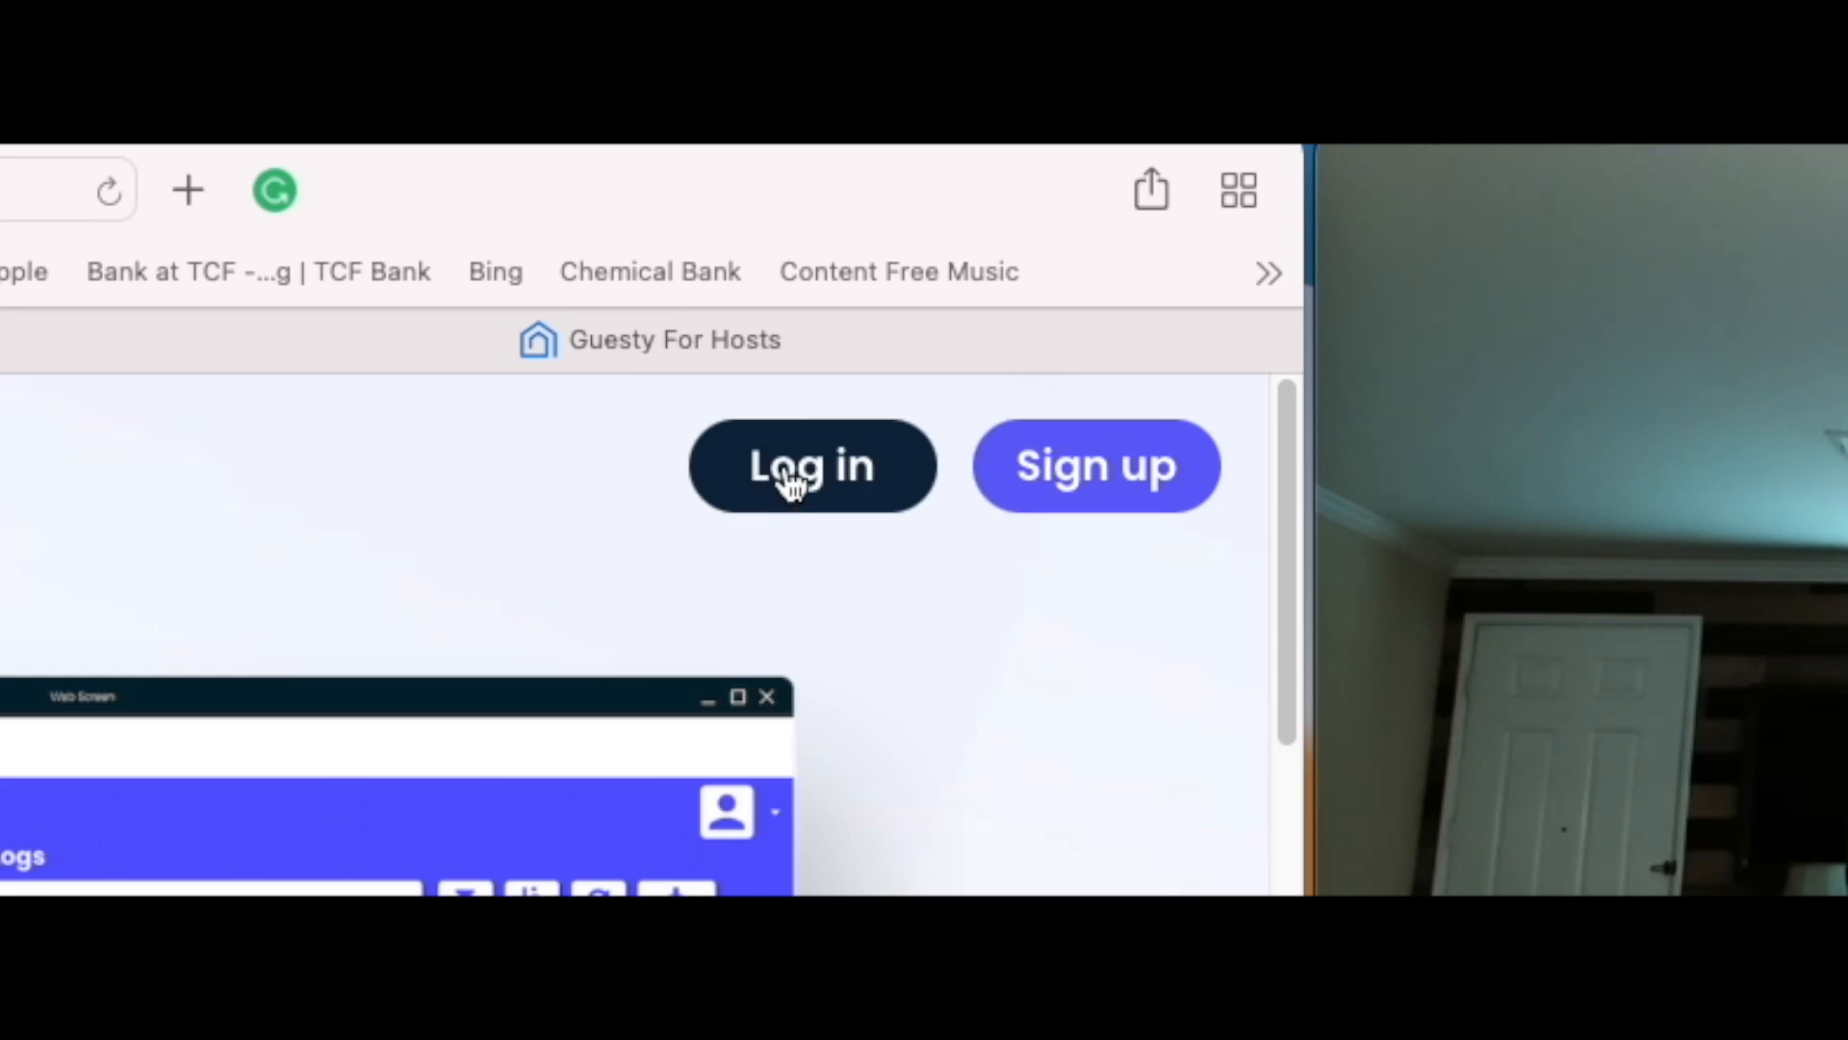
# Step: Log in to the tracker and check the dashboard's year filter, keeping 2022
pyautogui.click(788, 473)
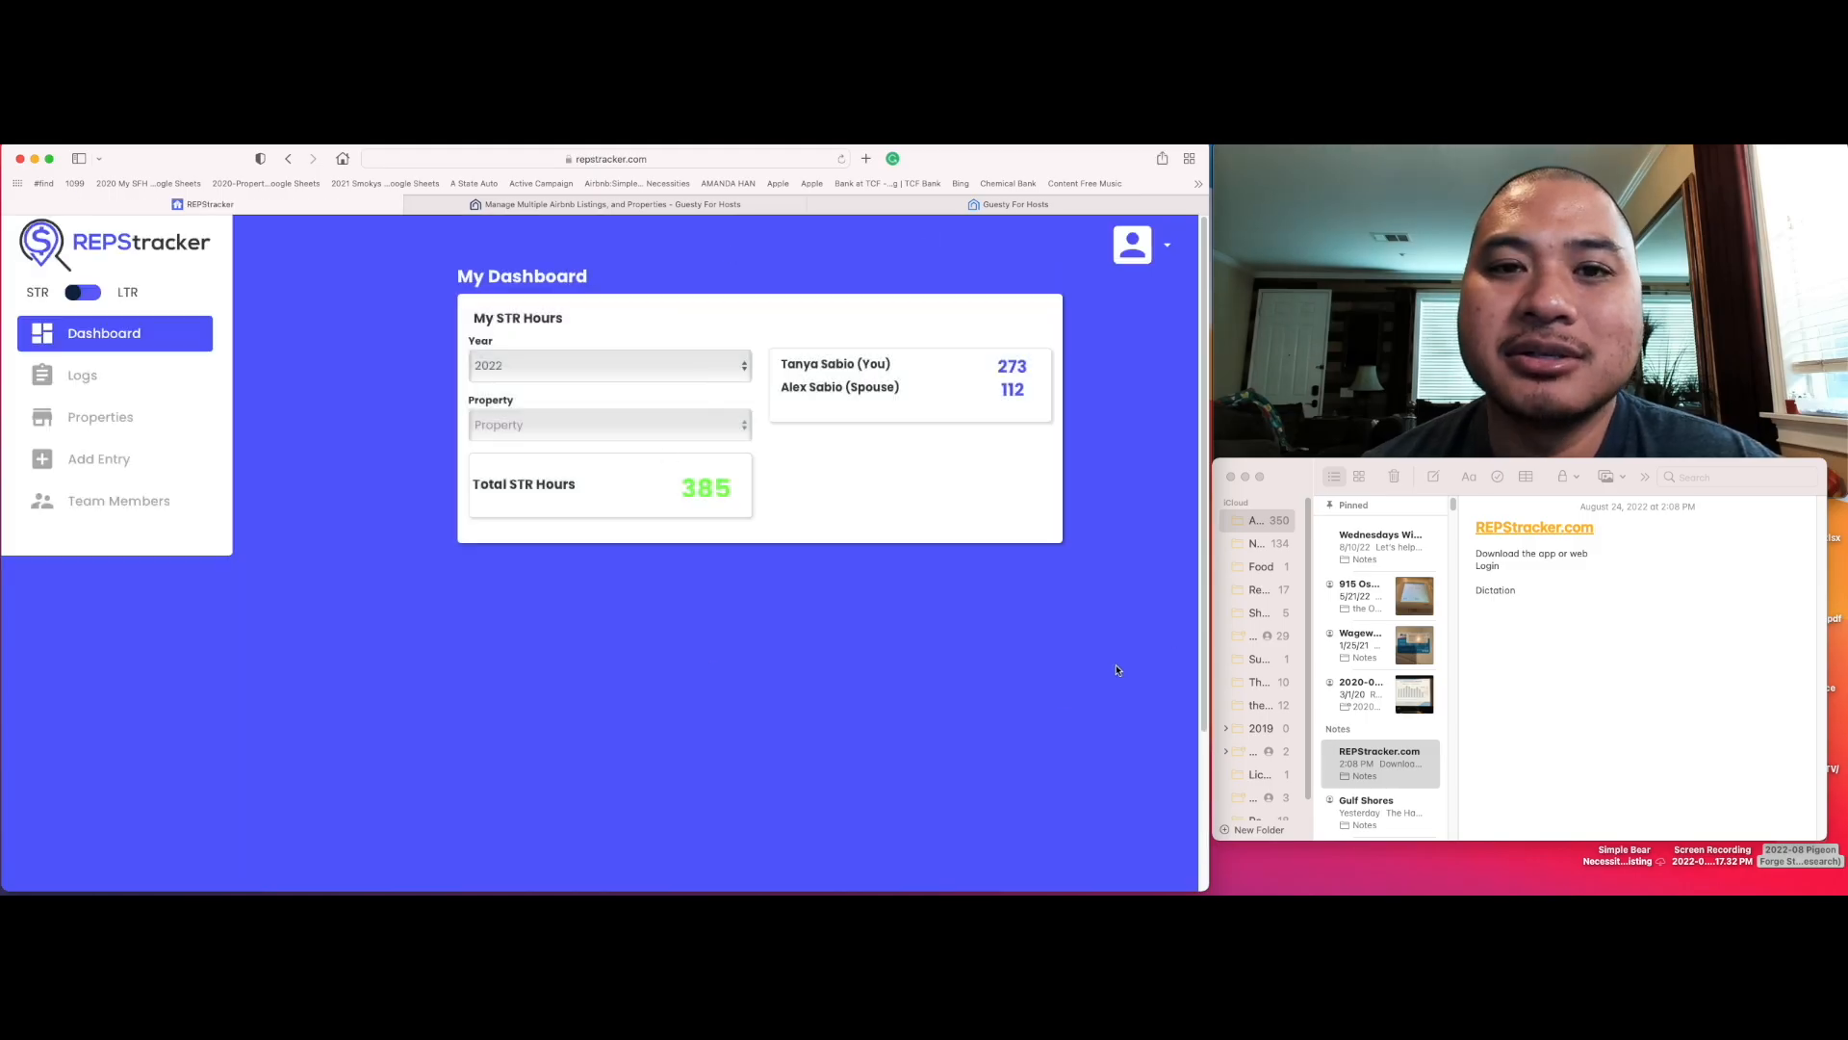
pyautogui.click(627, 366)
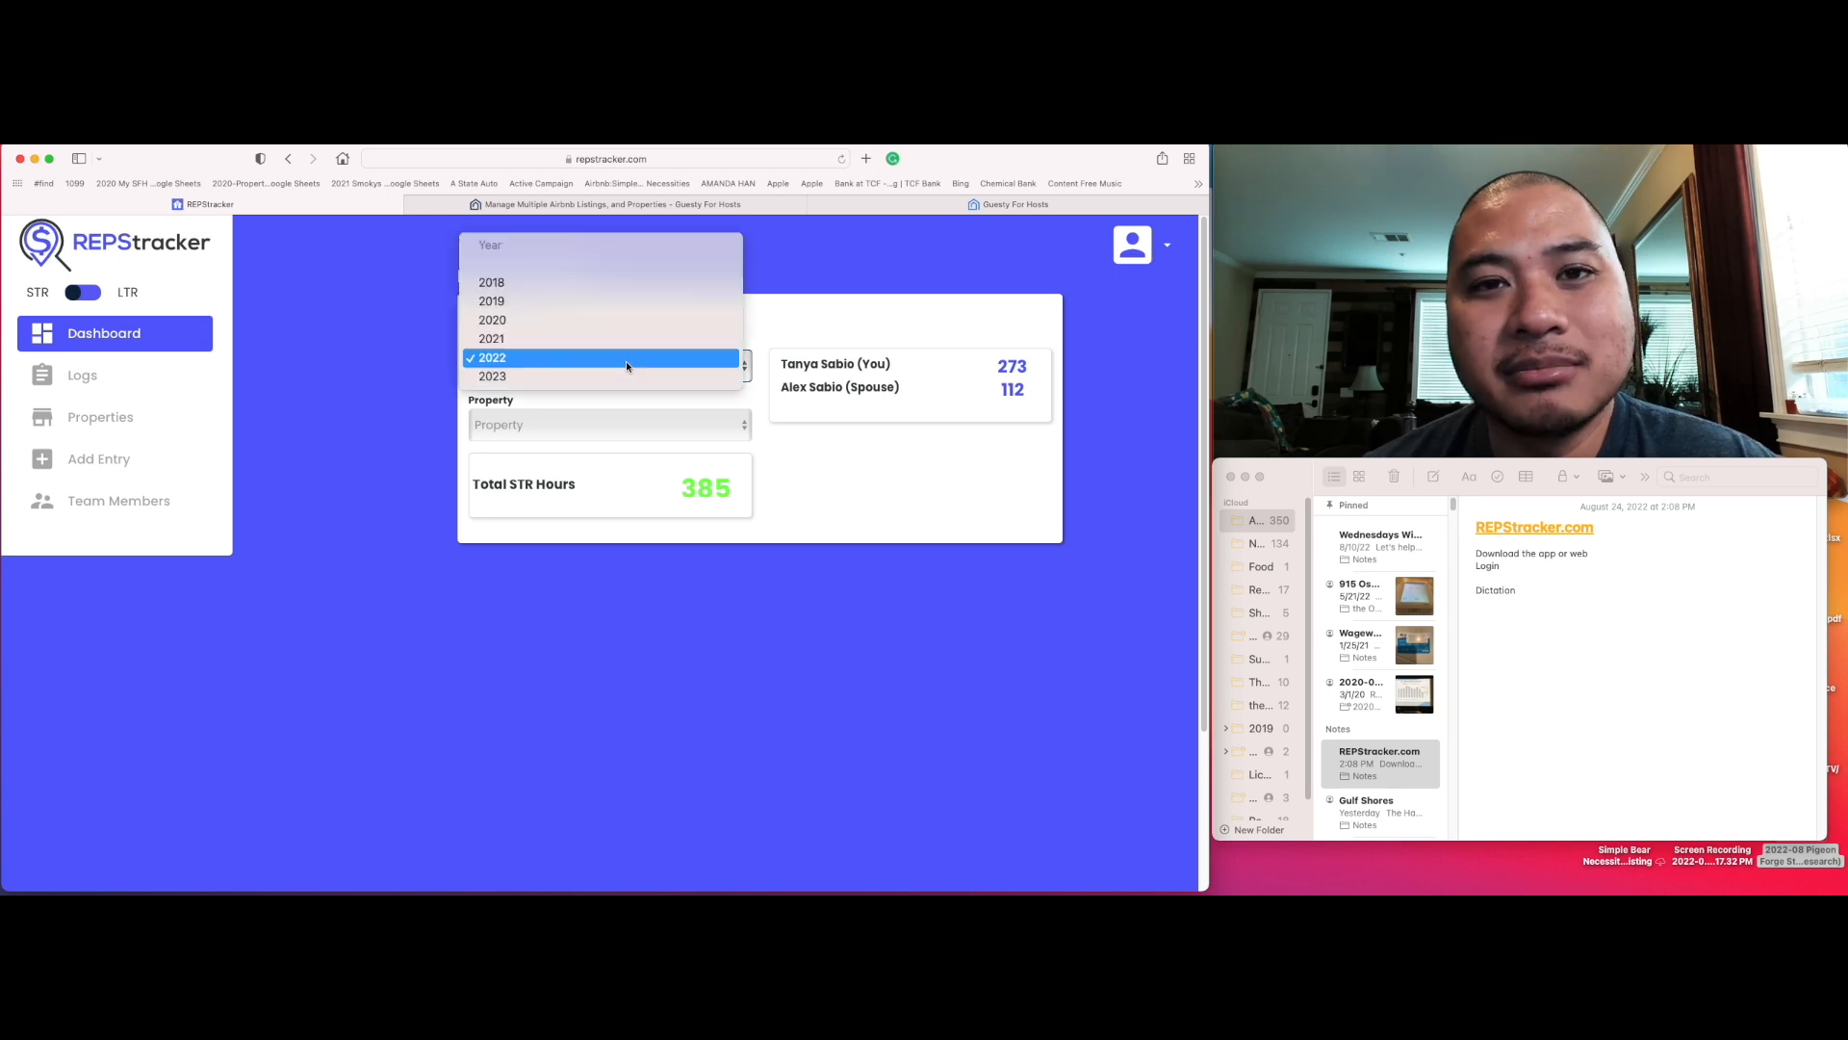
pyautogui.click(627, 366)
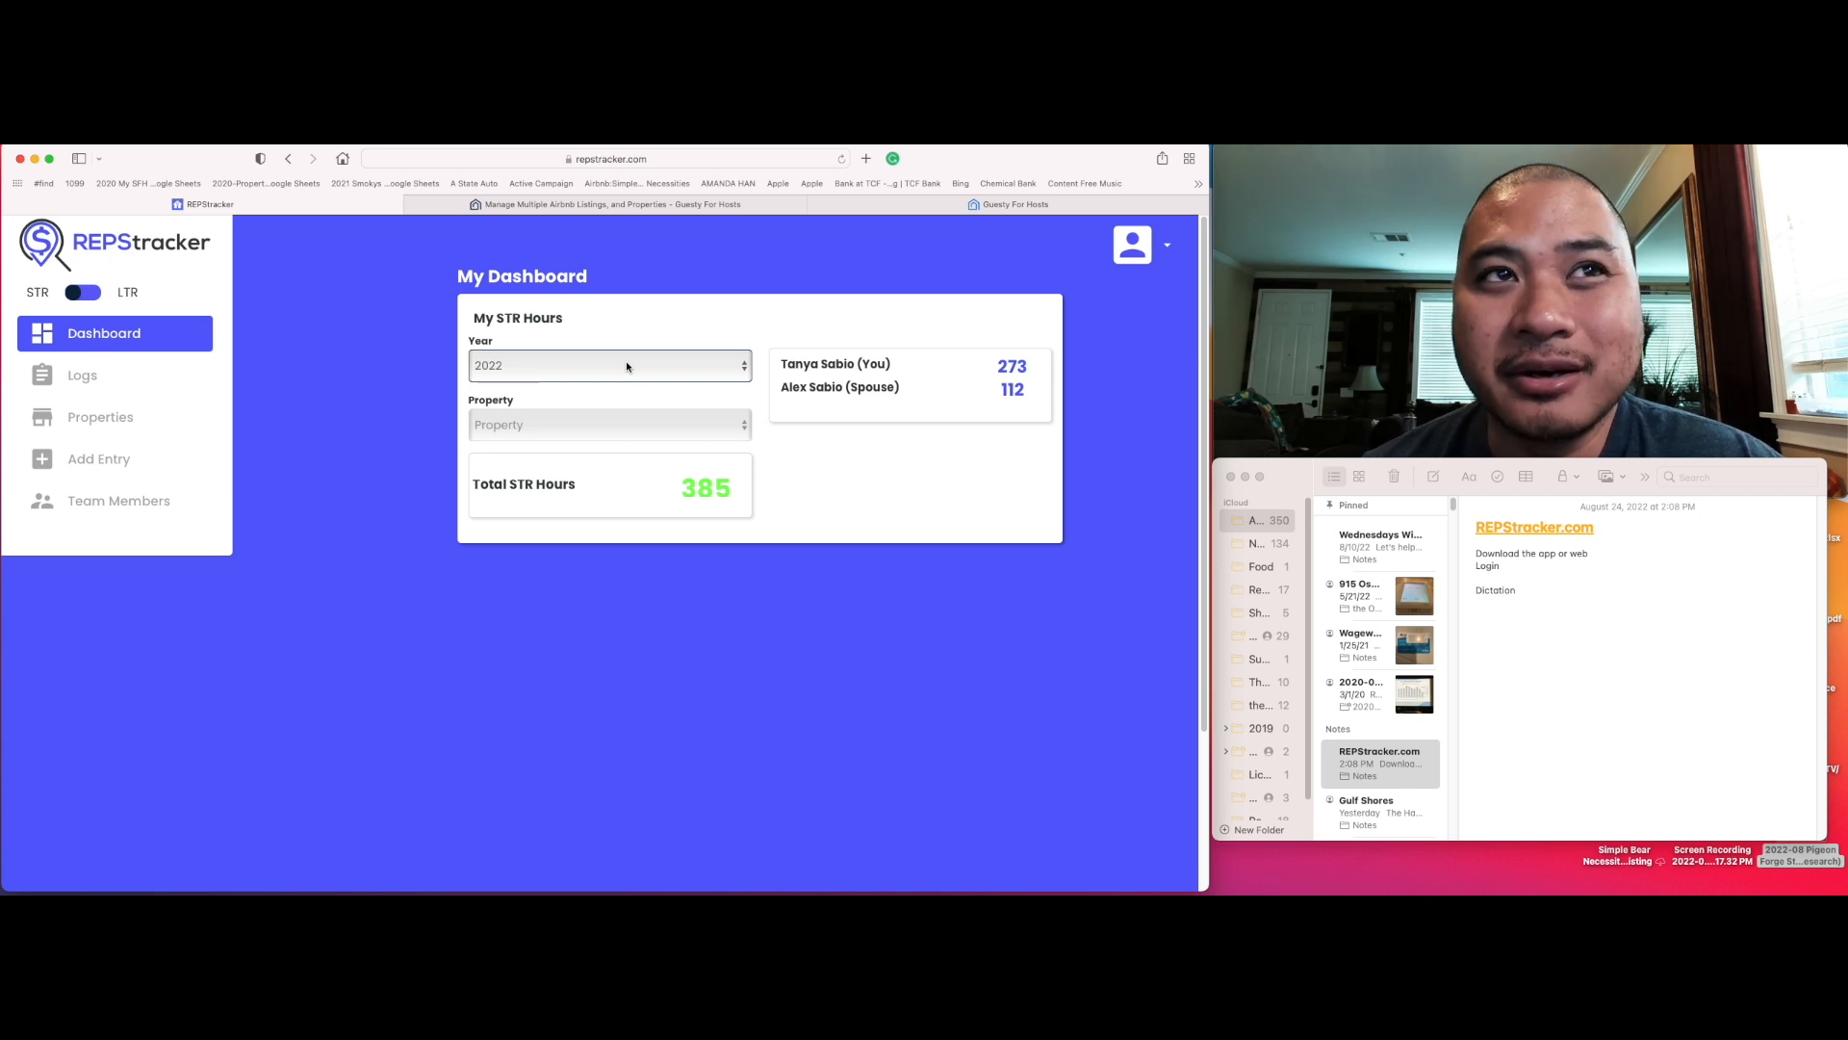
# Step: Filter the dashboard's STR hours by property, switching between The Hangout Deck, Simple Bear Necessities and The Hangout Deck
pyautogui.click(622, 424)
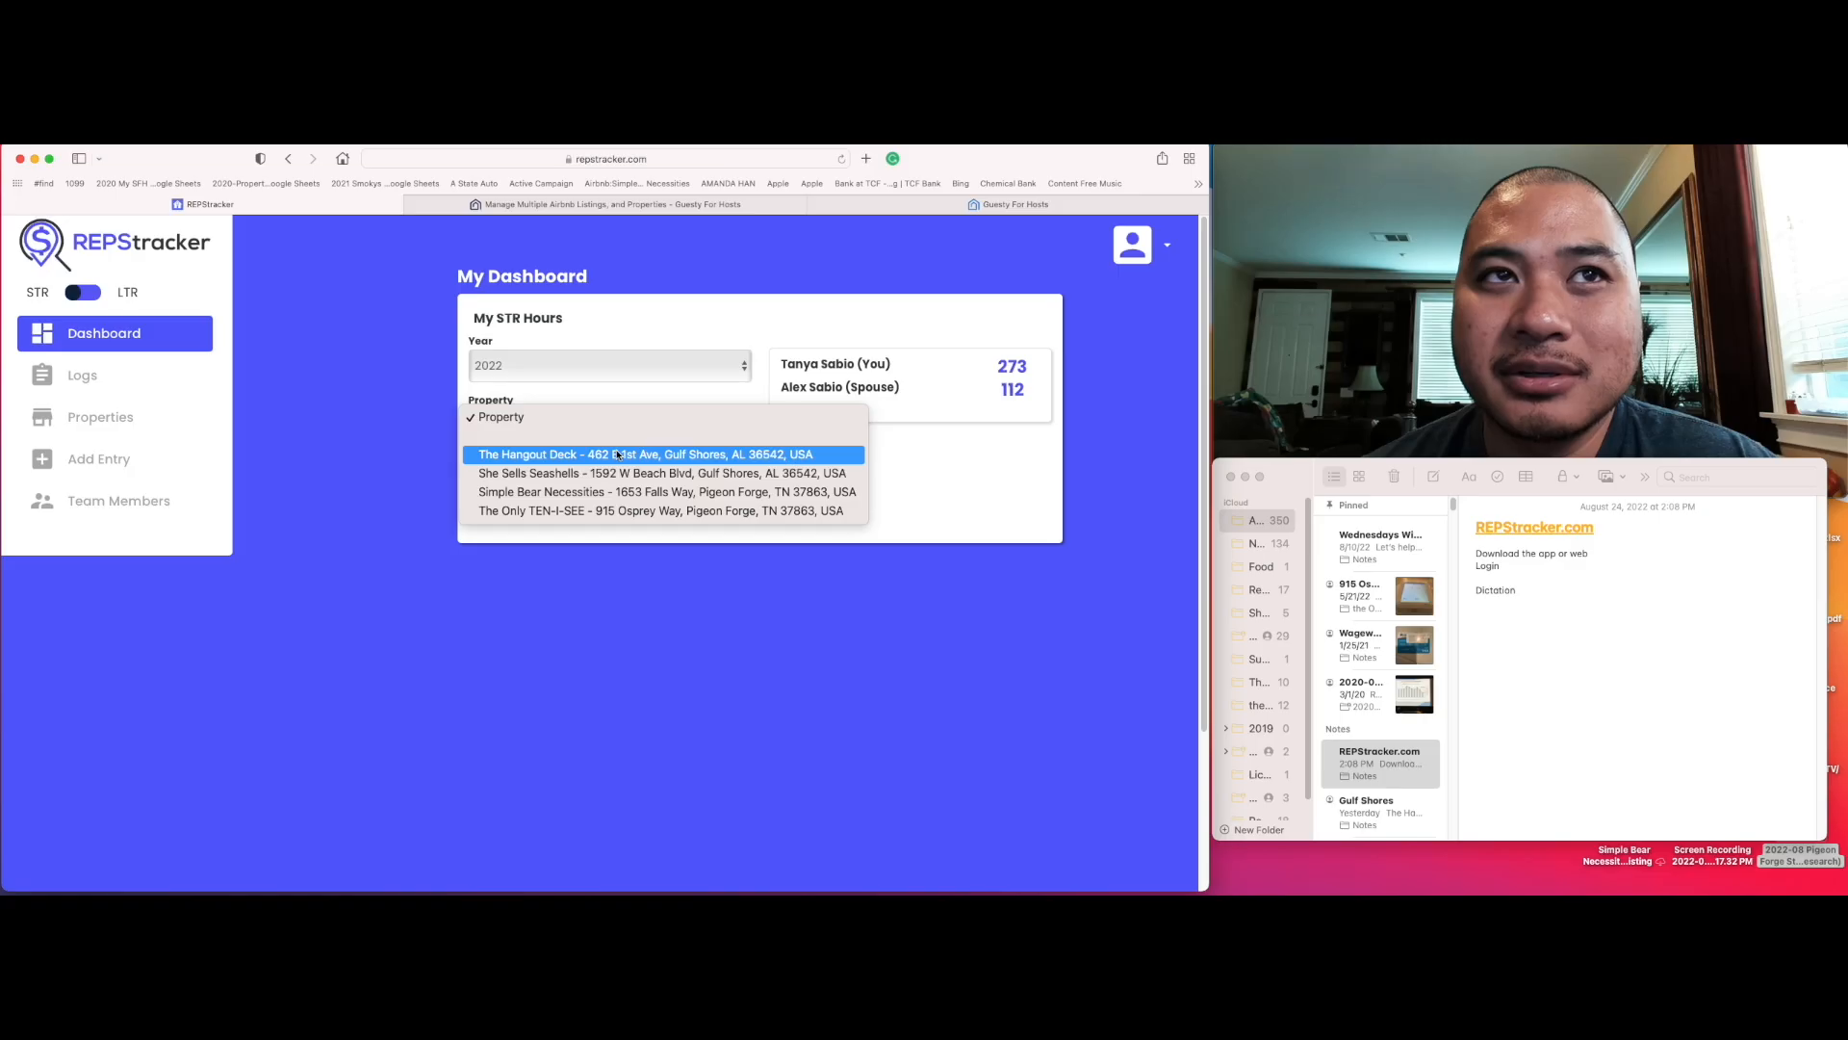
pyautogui.click(613, 614)
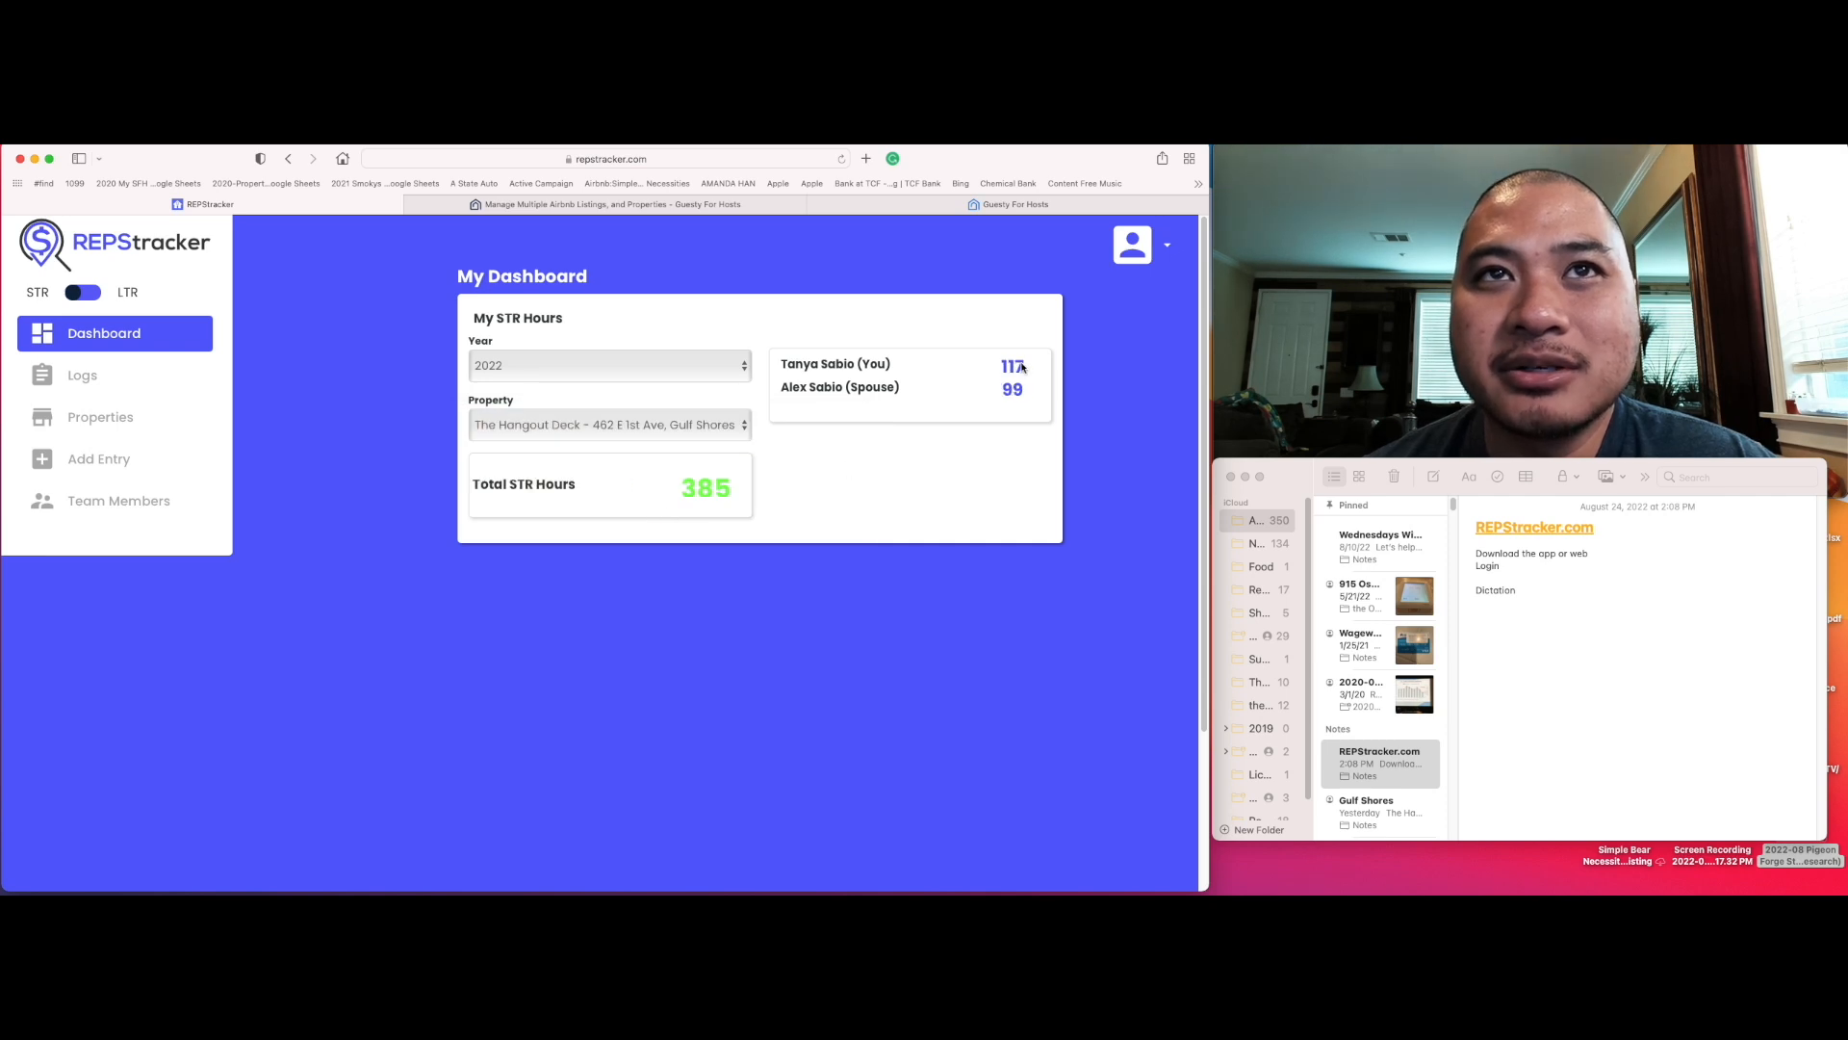
pyautogui.click(713, 425)
pyautogui.click(677, 454)
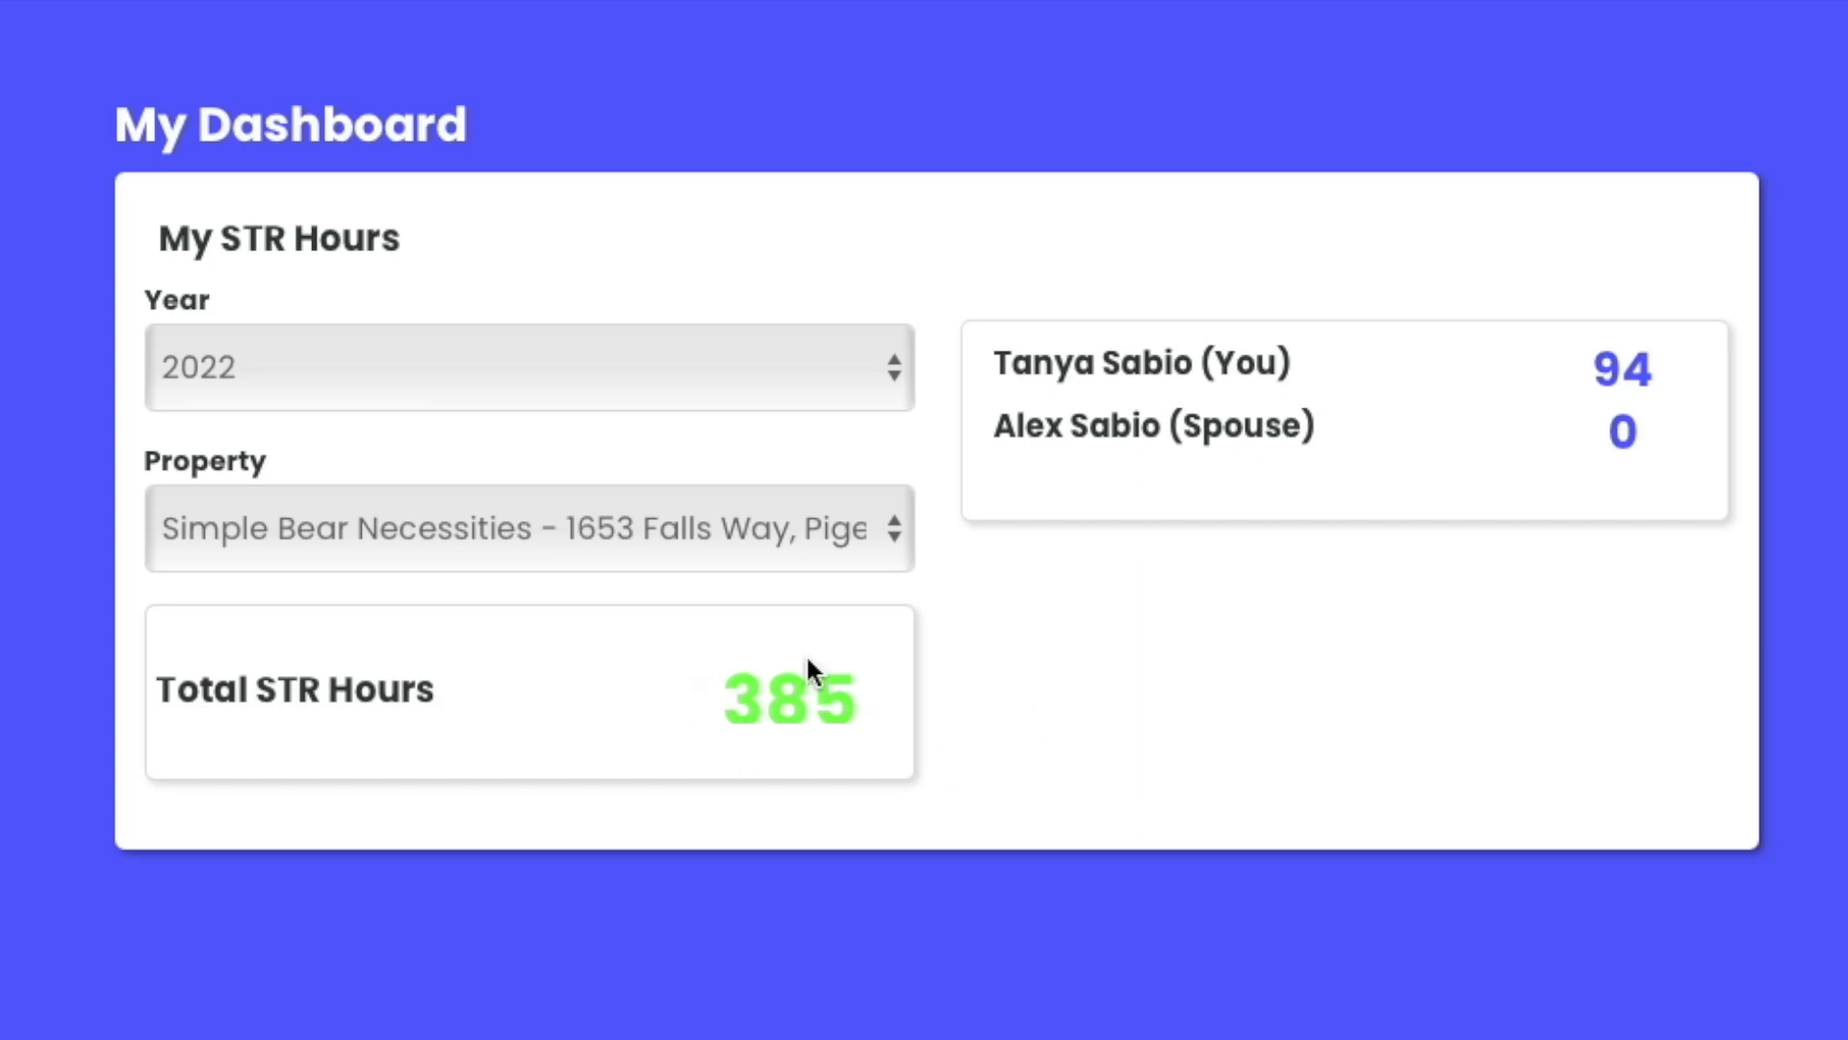
pyautogui.click(741, 549)
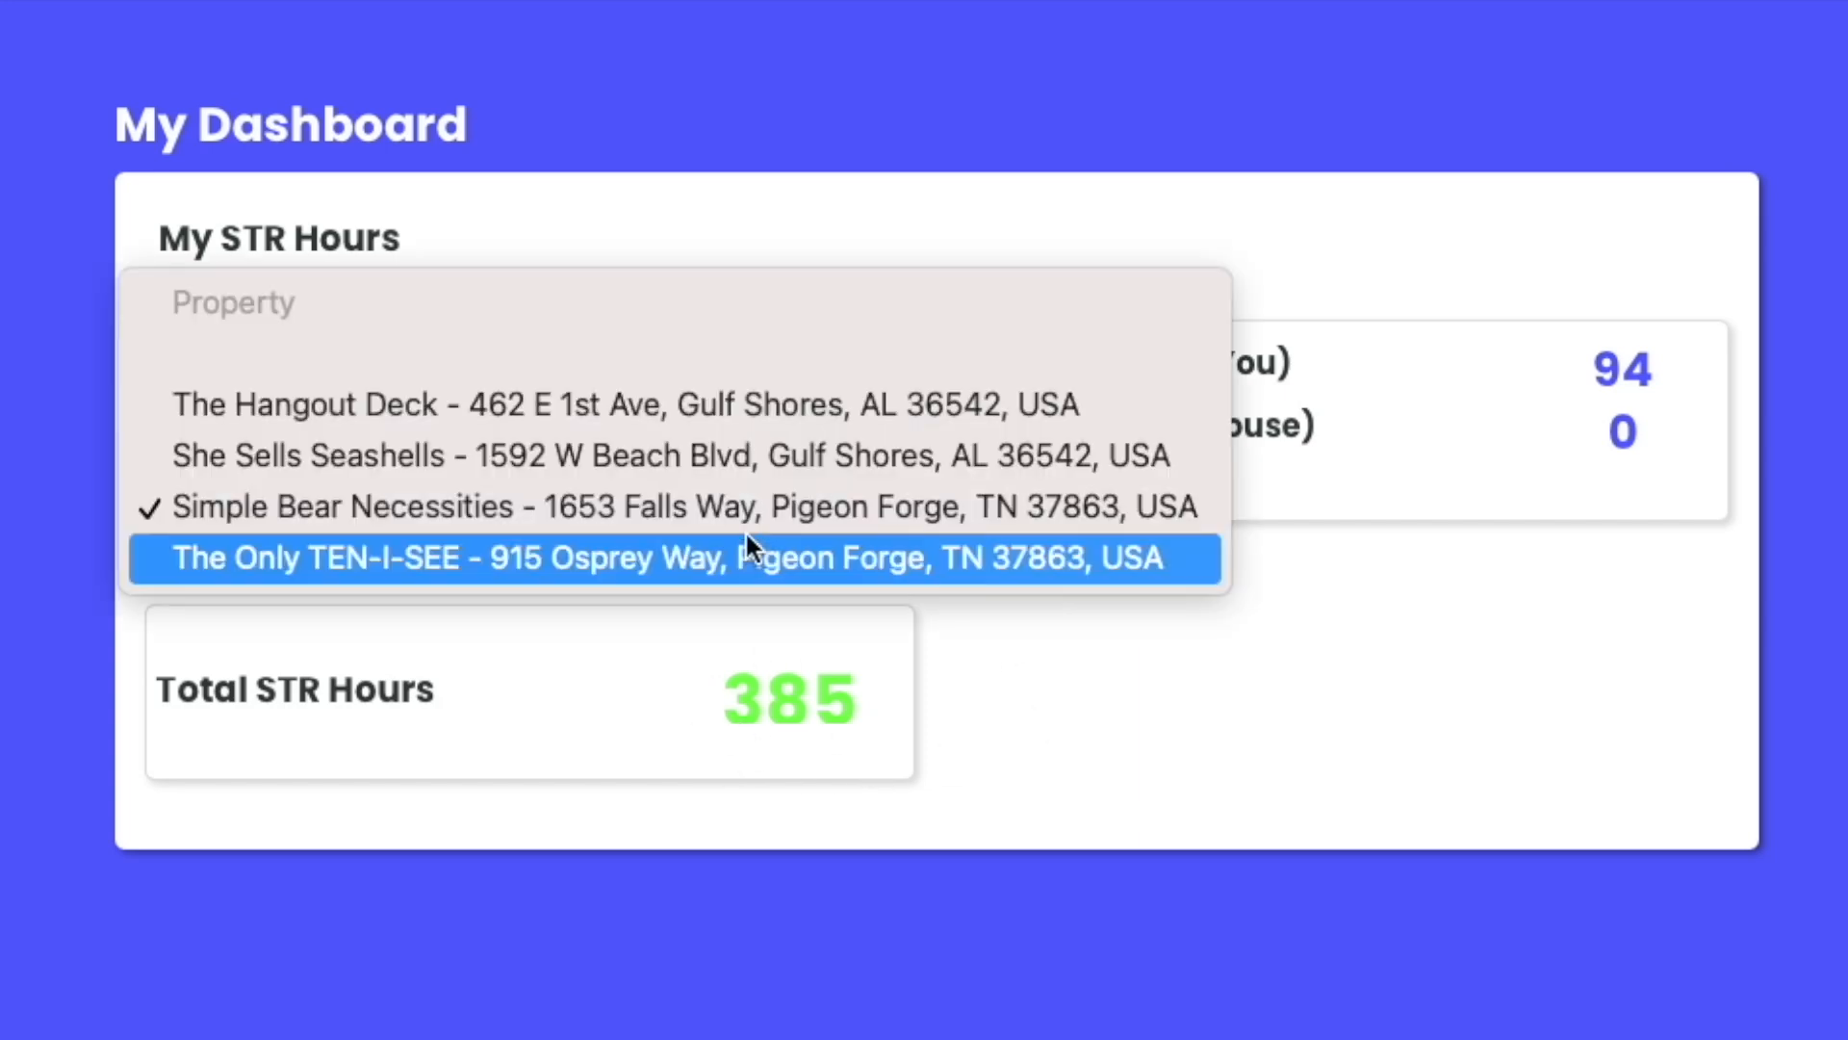
pyautogui.click(405, 400)
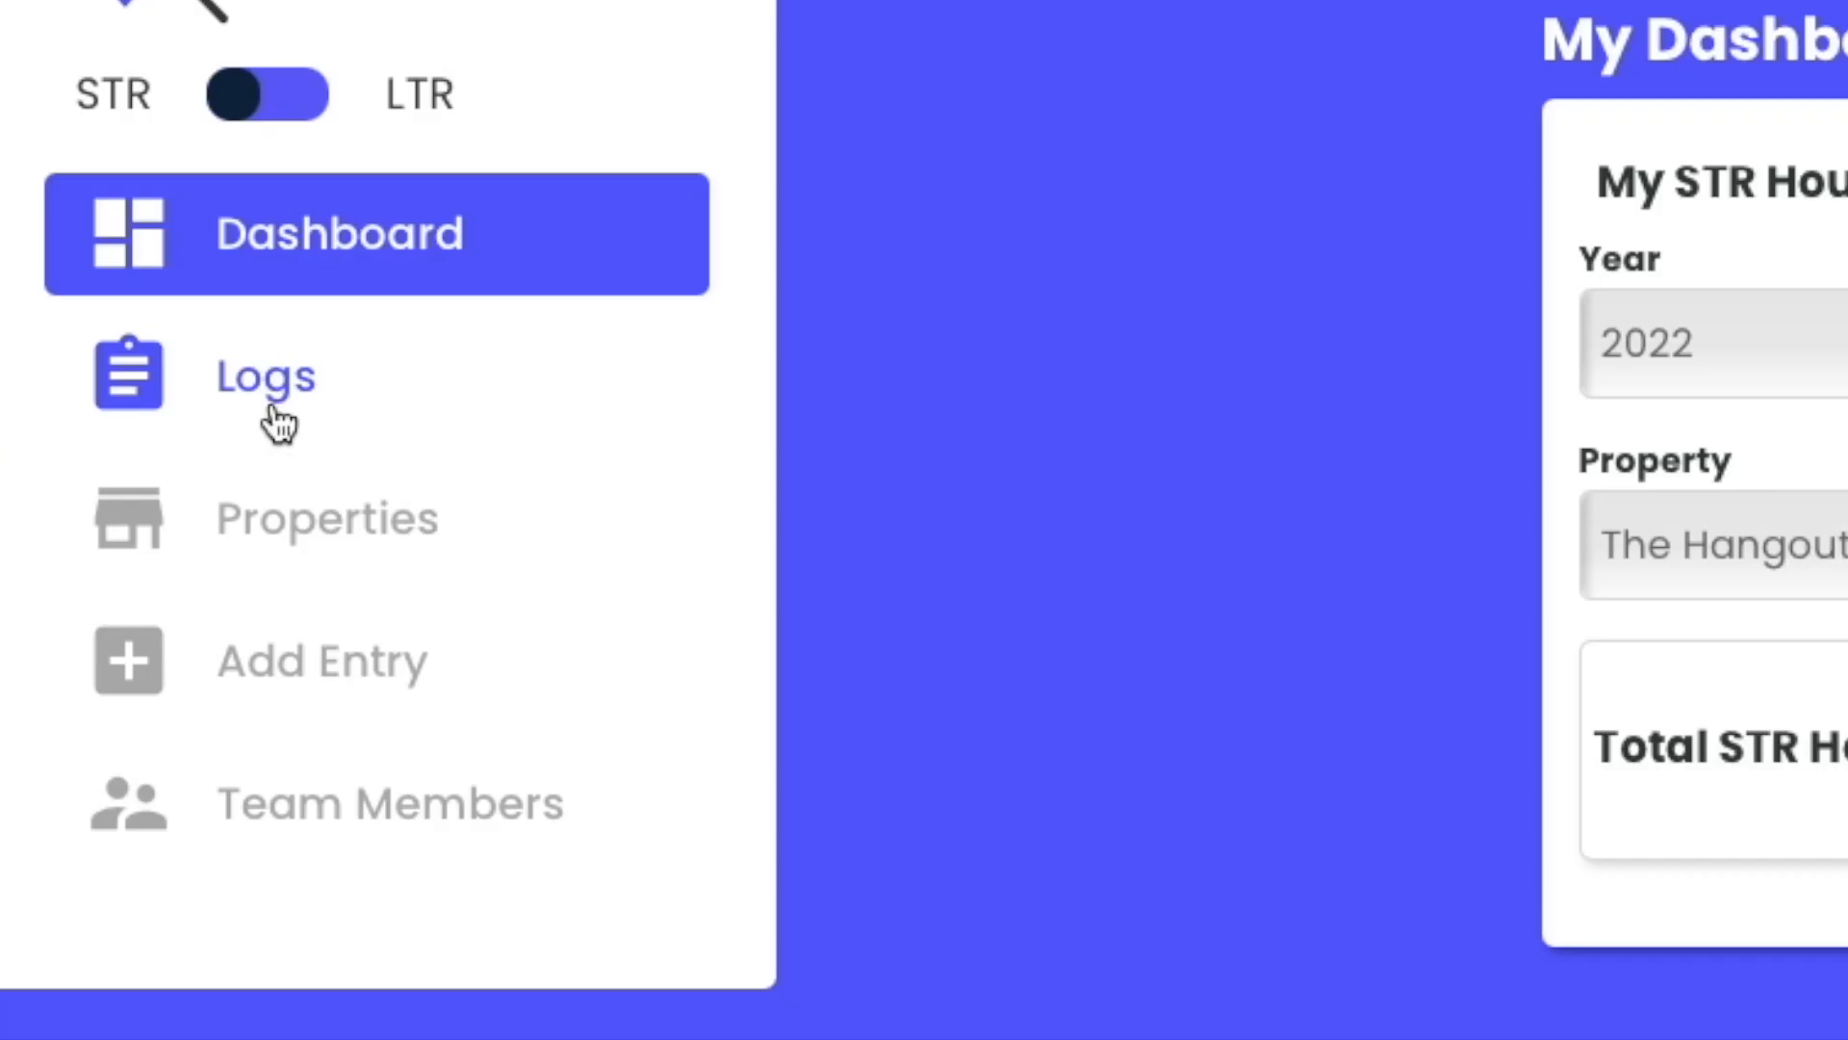
# Step: Open the time logs, scroll through the entries, and view the first entry's details
pyautogui.click(85, 385)
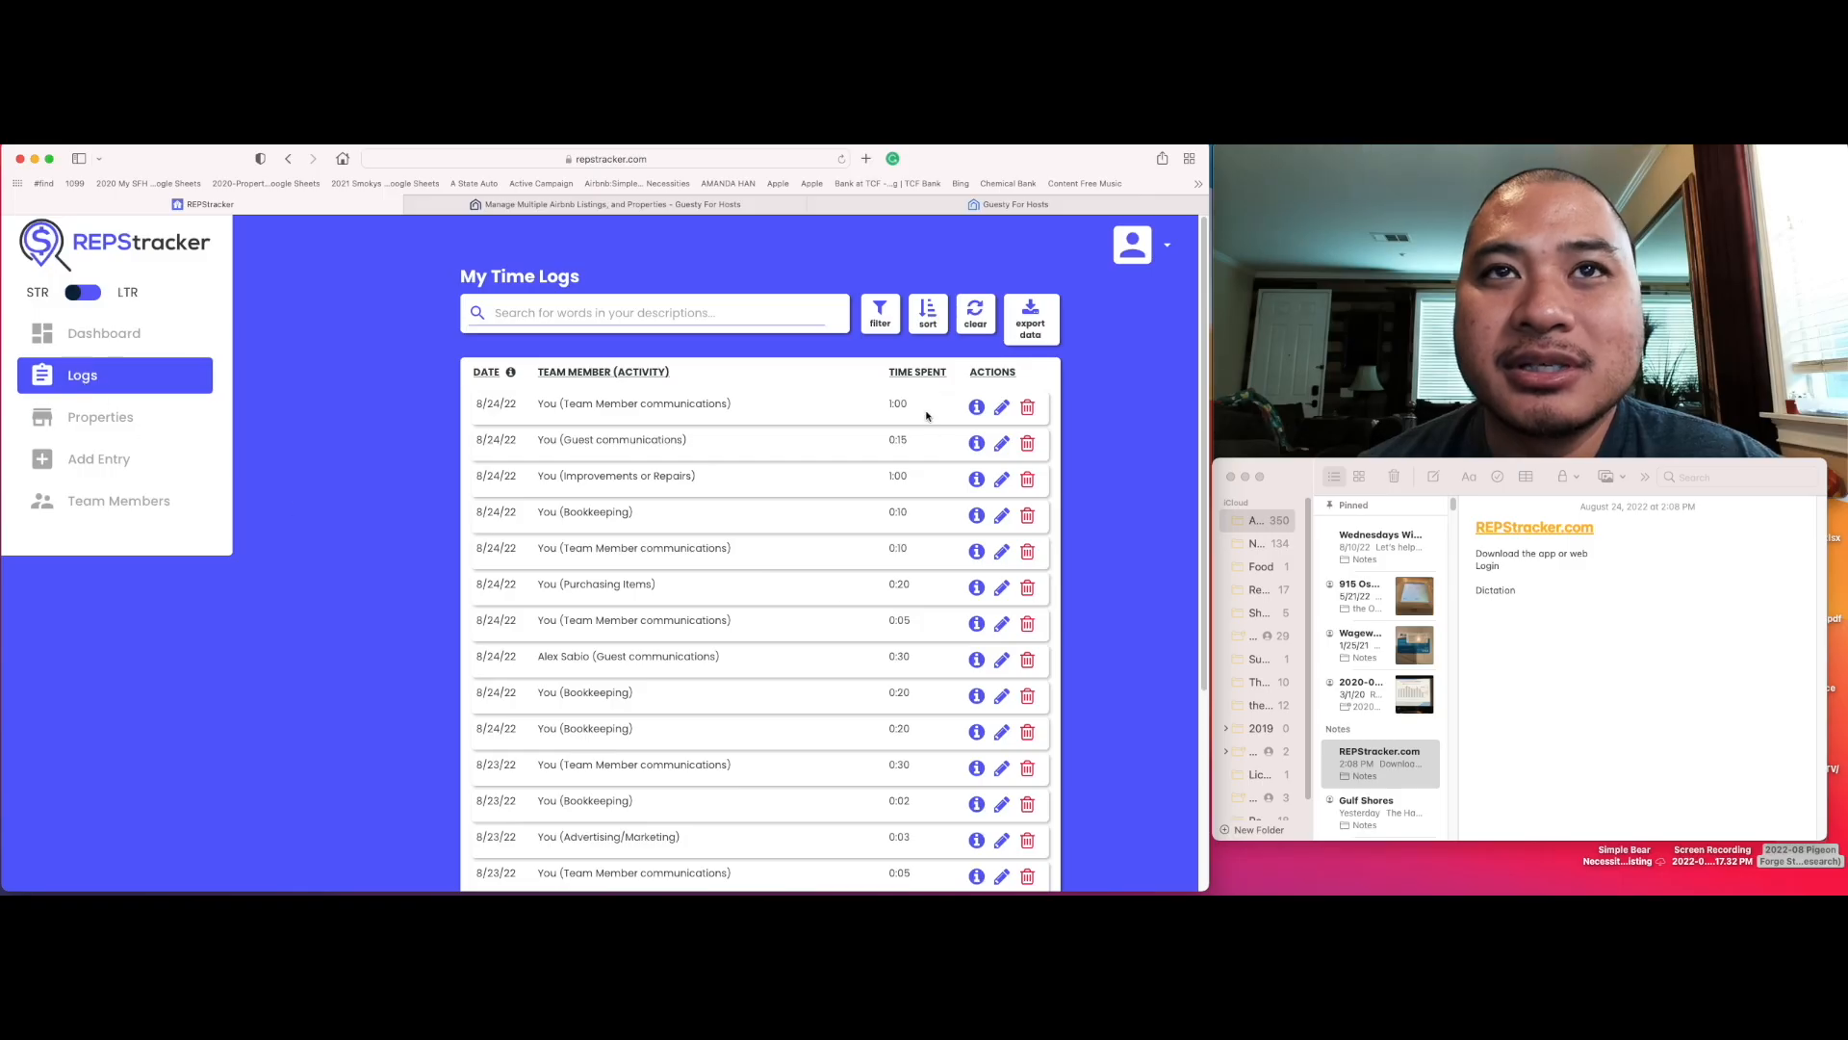
pyautogui.scroll(-10, 909, 621)
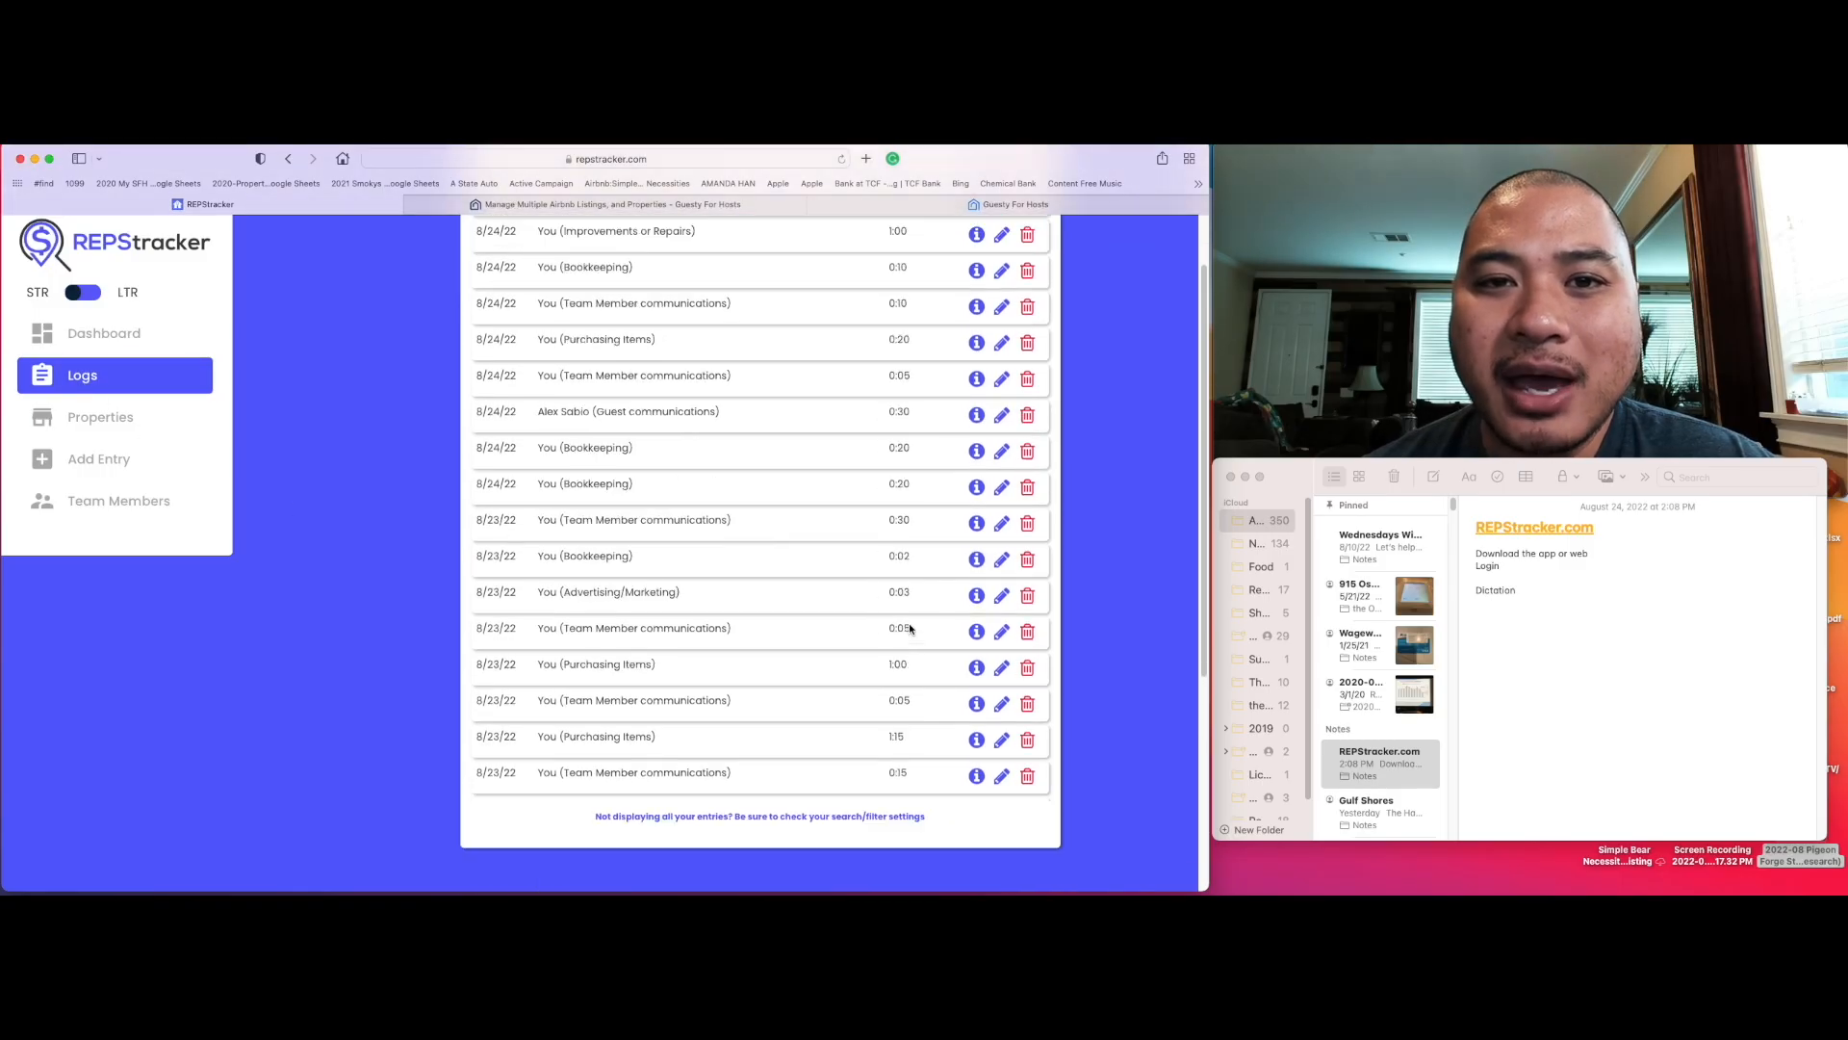
pyautogui.scroll(10, 909, 622)
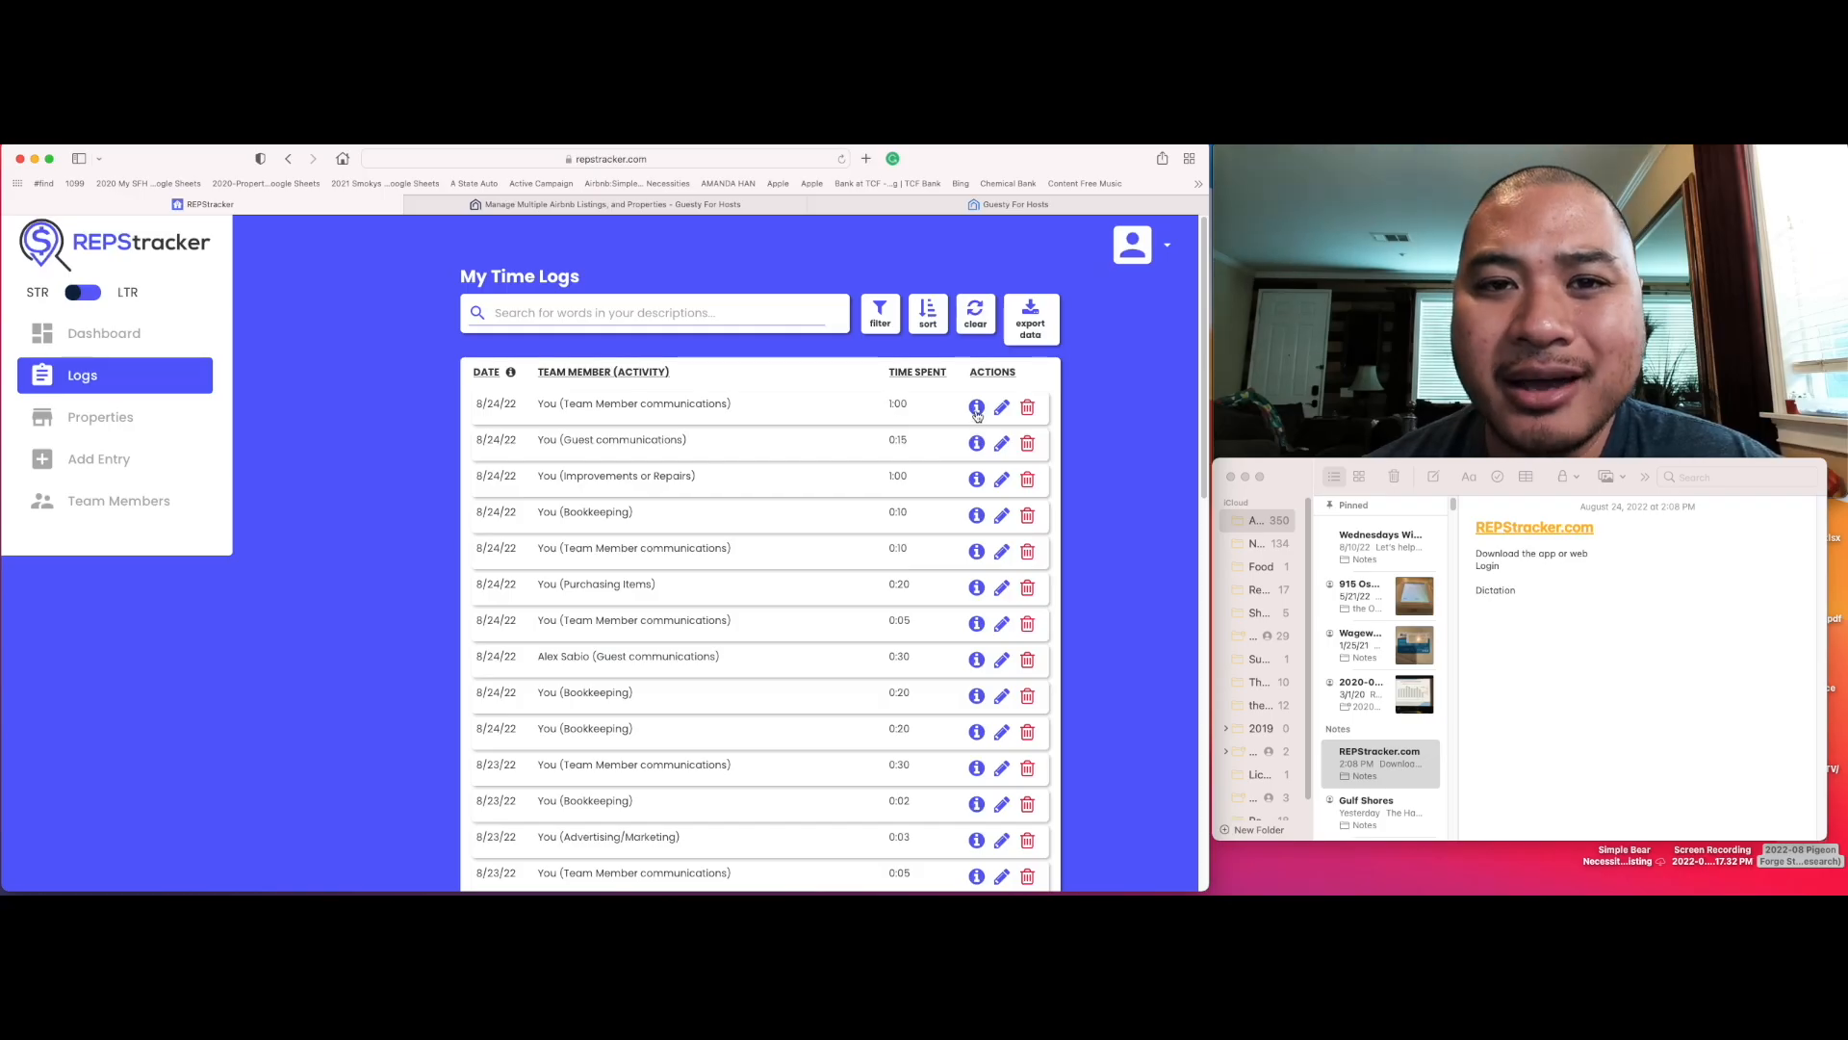
pyautogui.click(976, 408)
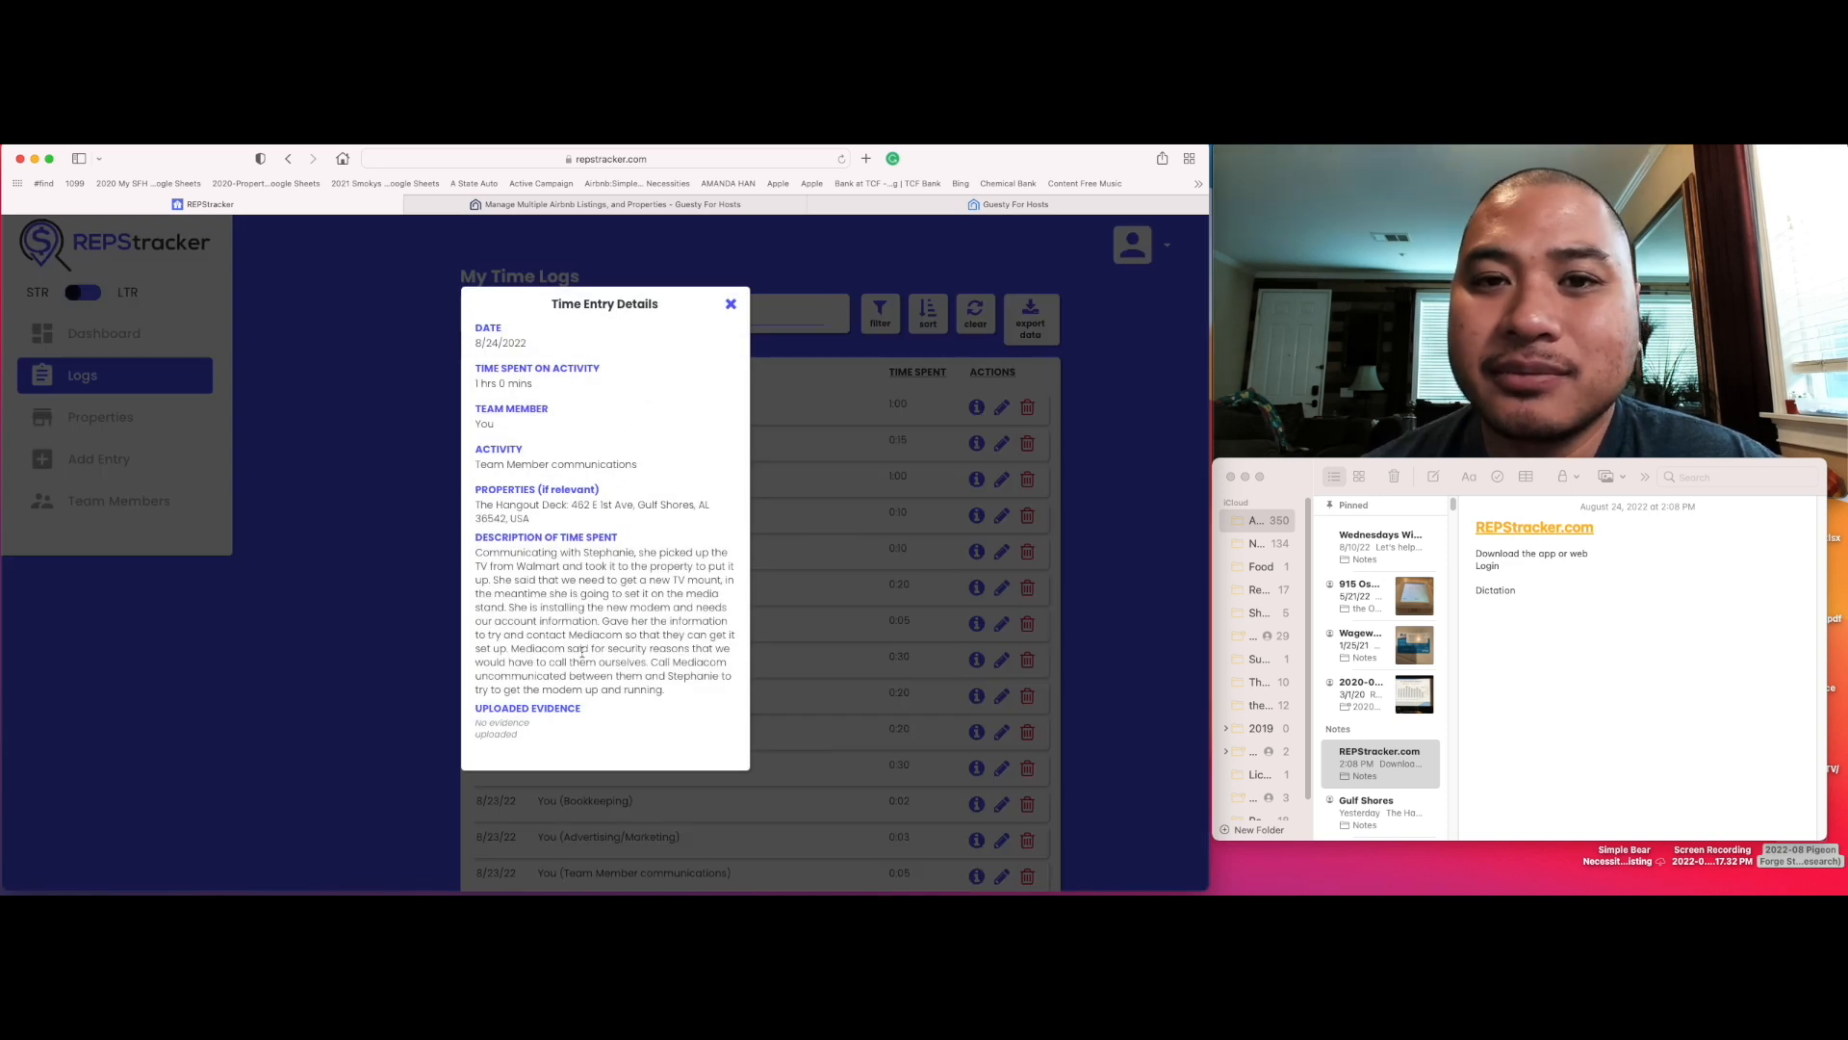
pyautogui.click(731, 304)
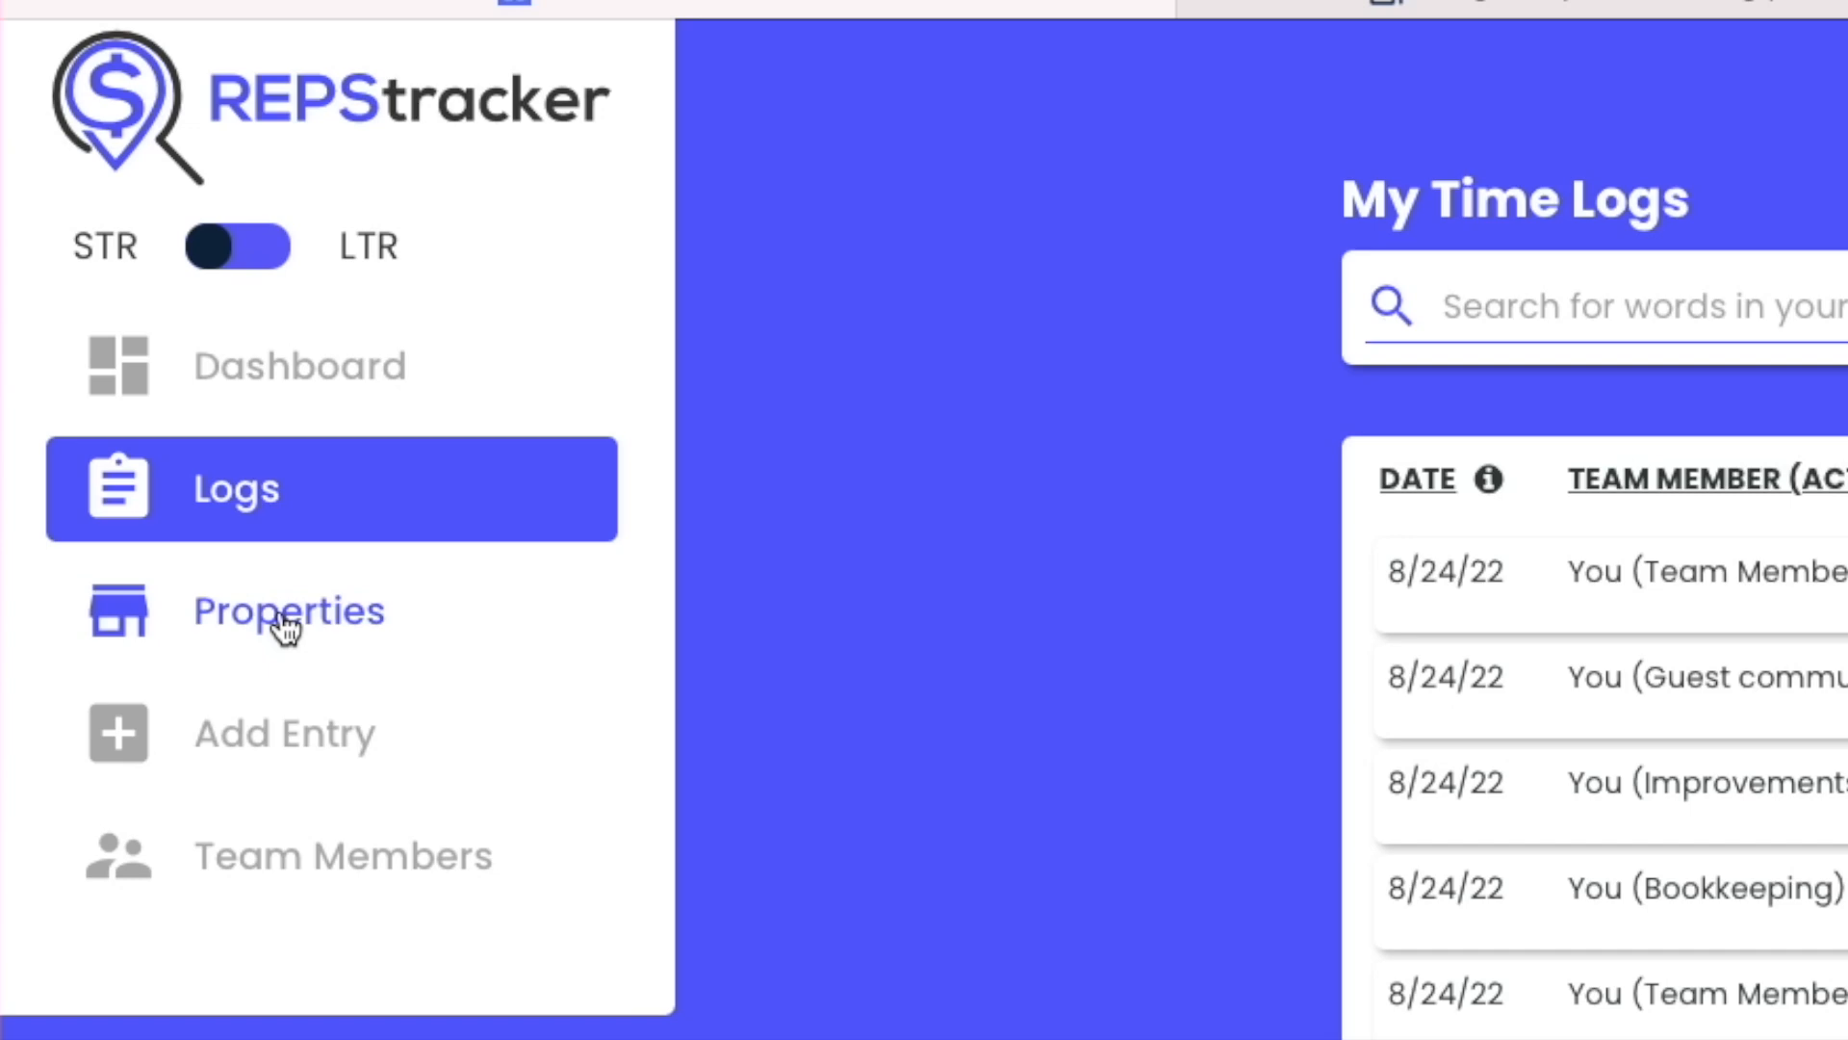
# Step: Review the properties list and open a new time log entry form
pyautogui.click(286, 626)
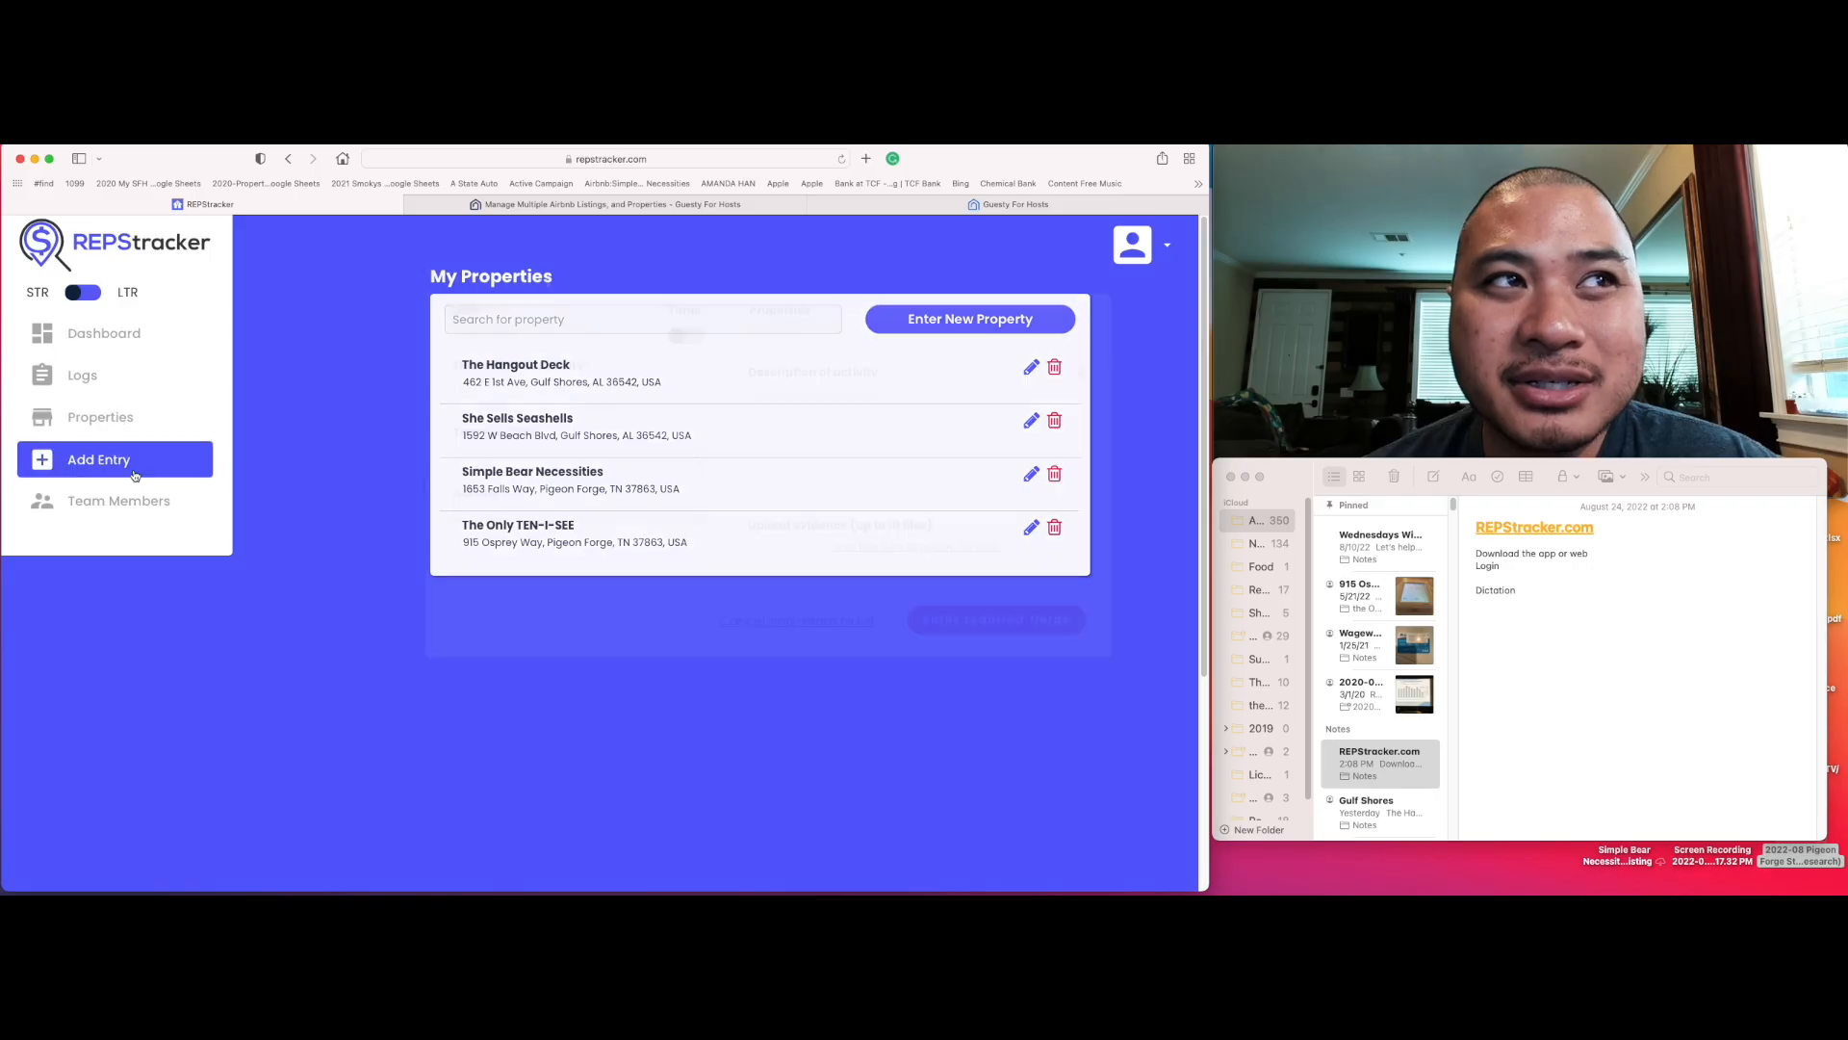
pyautogui.click(132, 474)
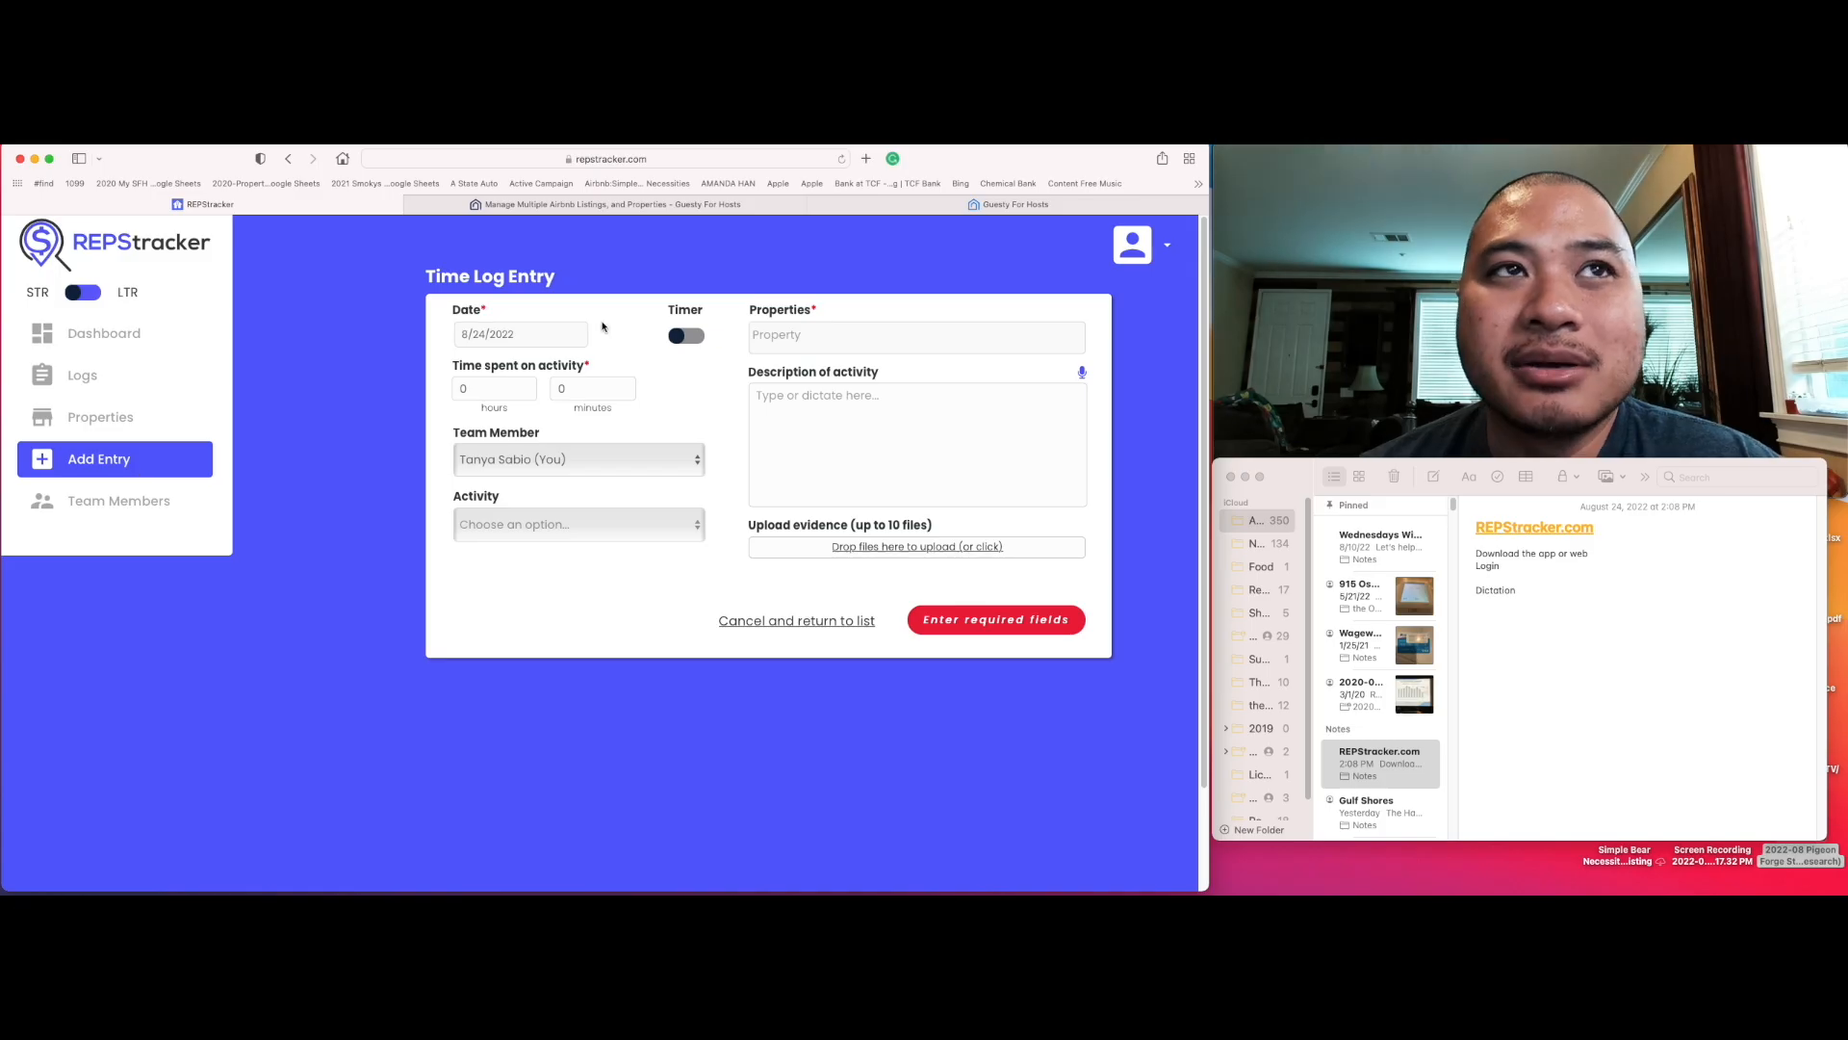
pyautogui.click(1290, 173)
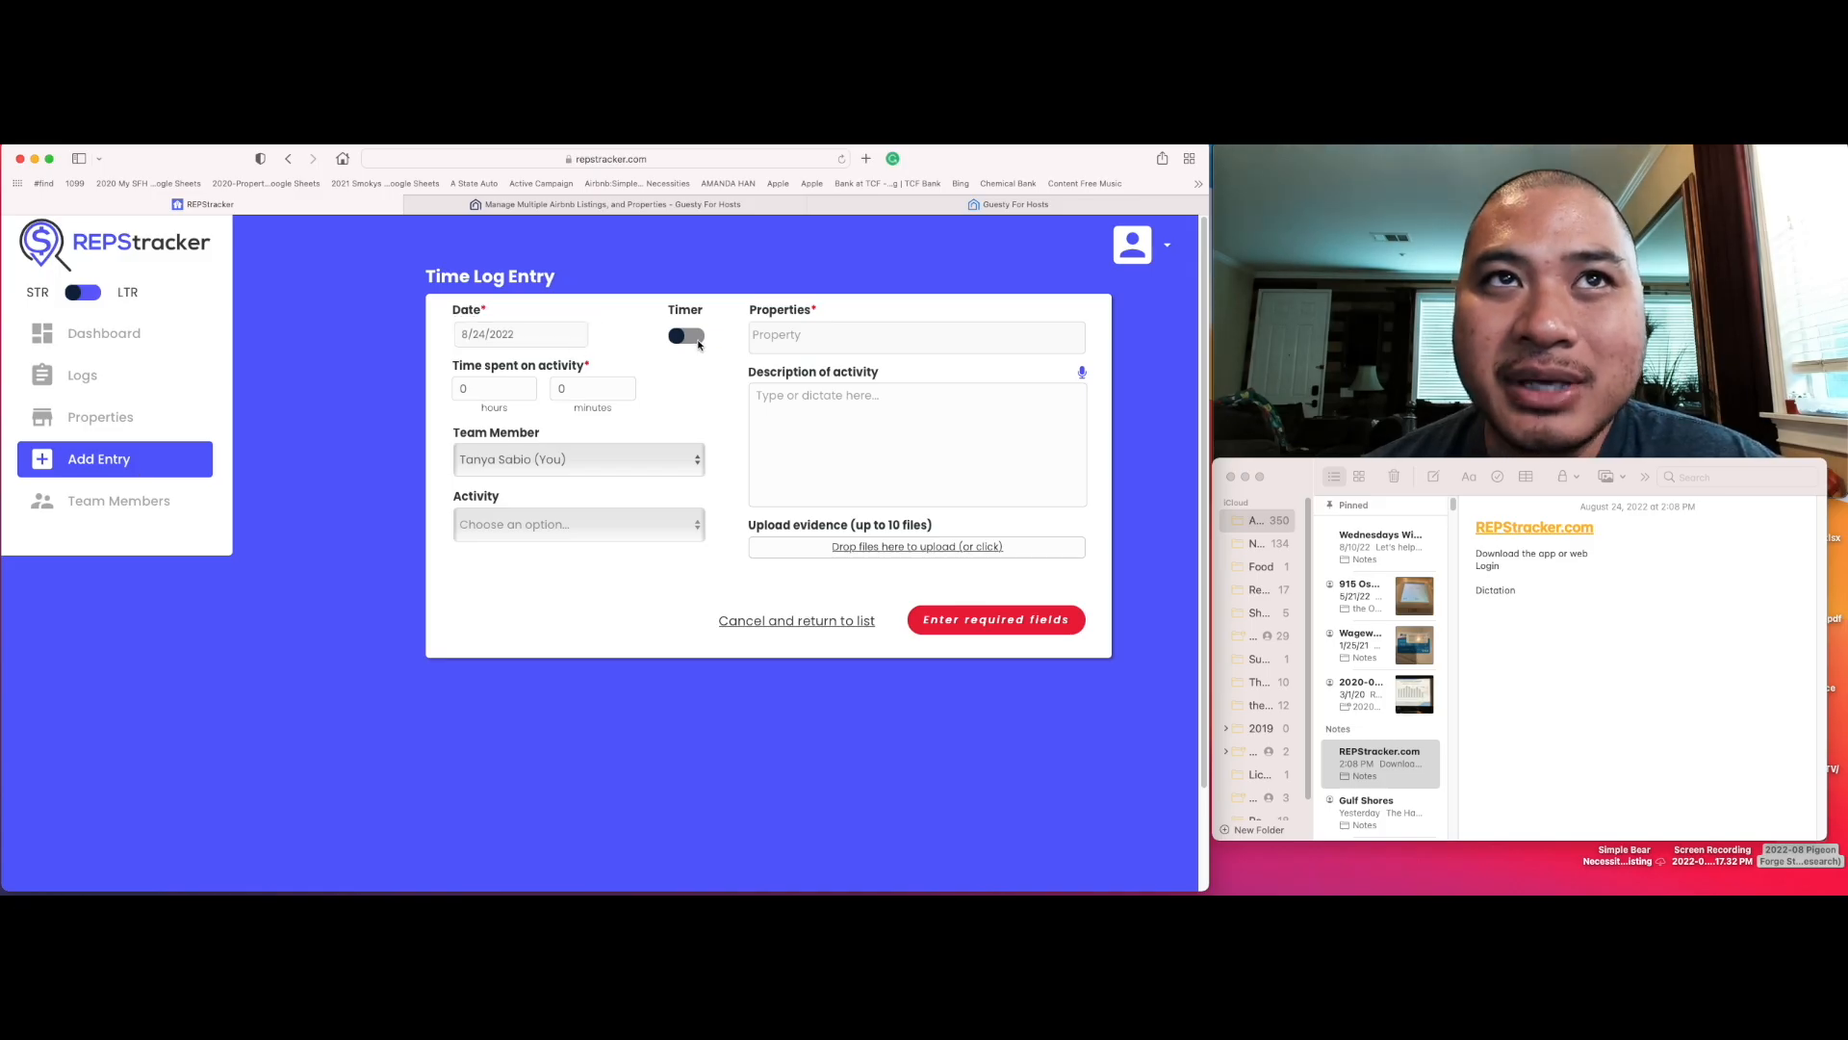
pyautogui.click(695, 339)
pyautogui.click(830, 435)
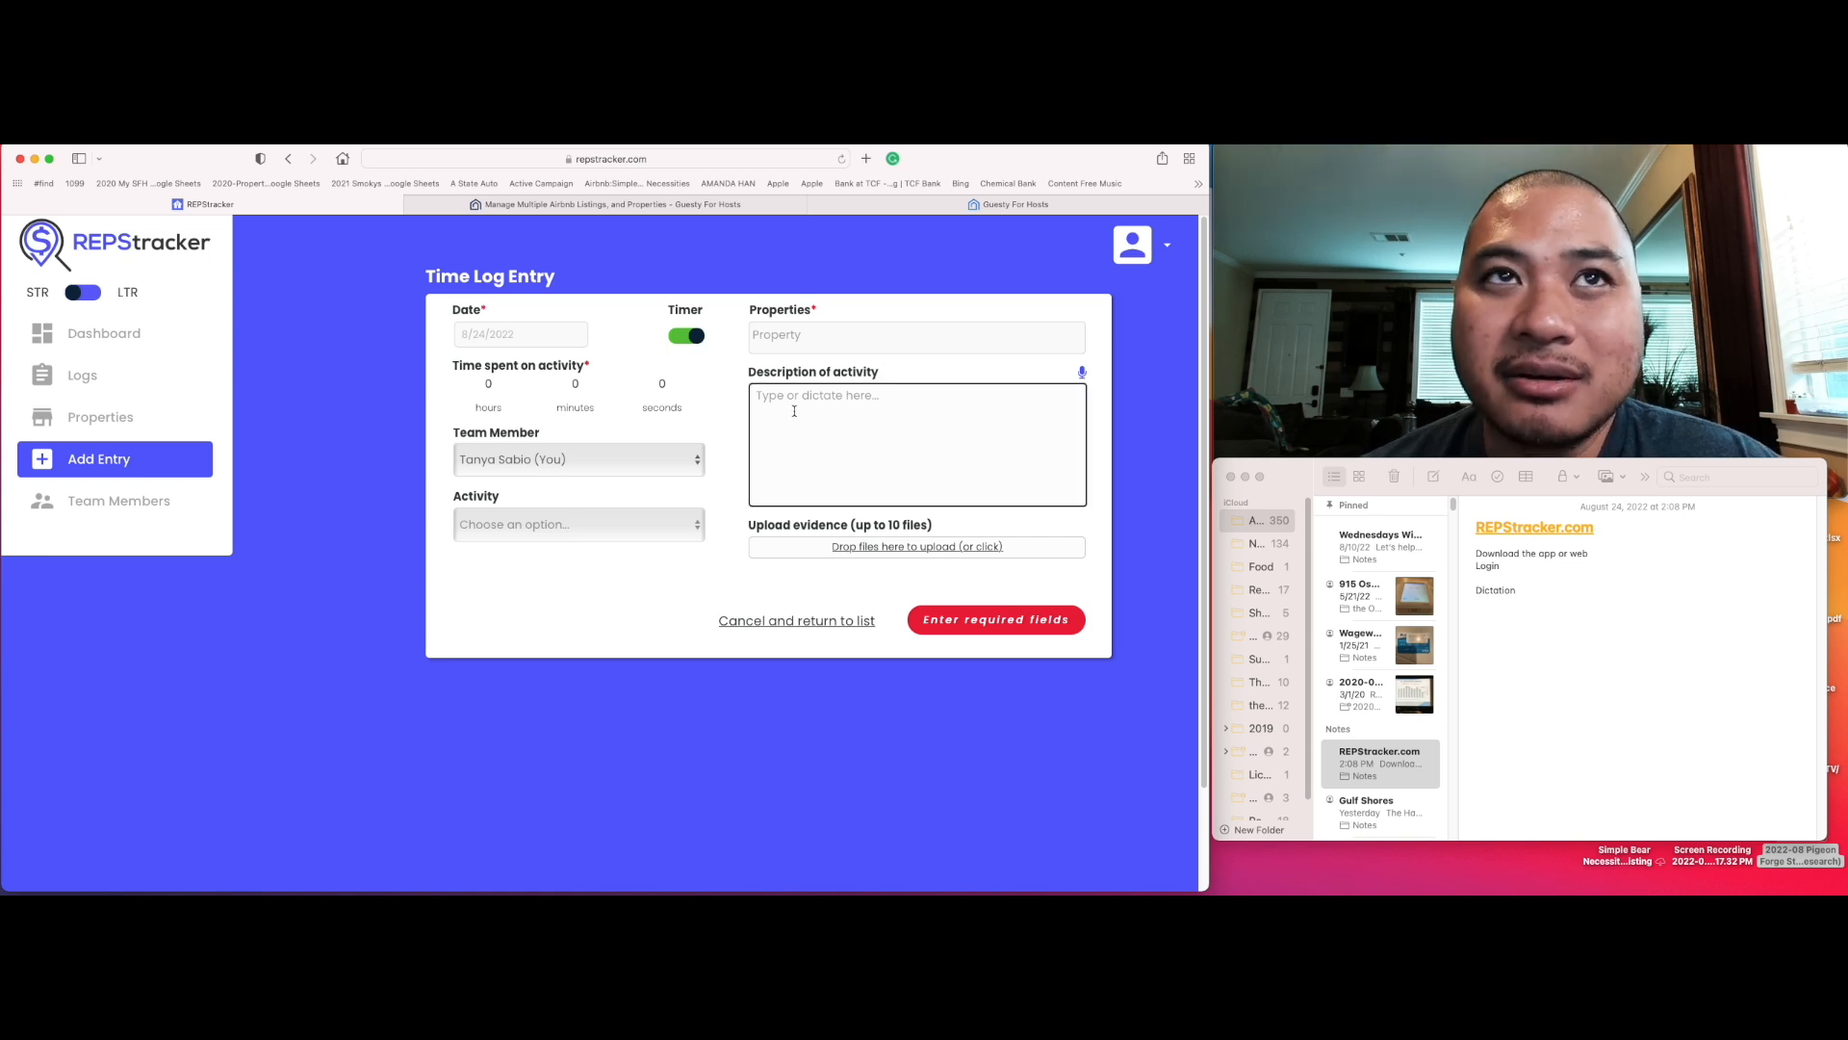
pyautogui.click(683, 338)
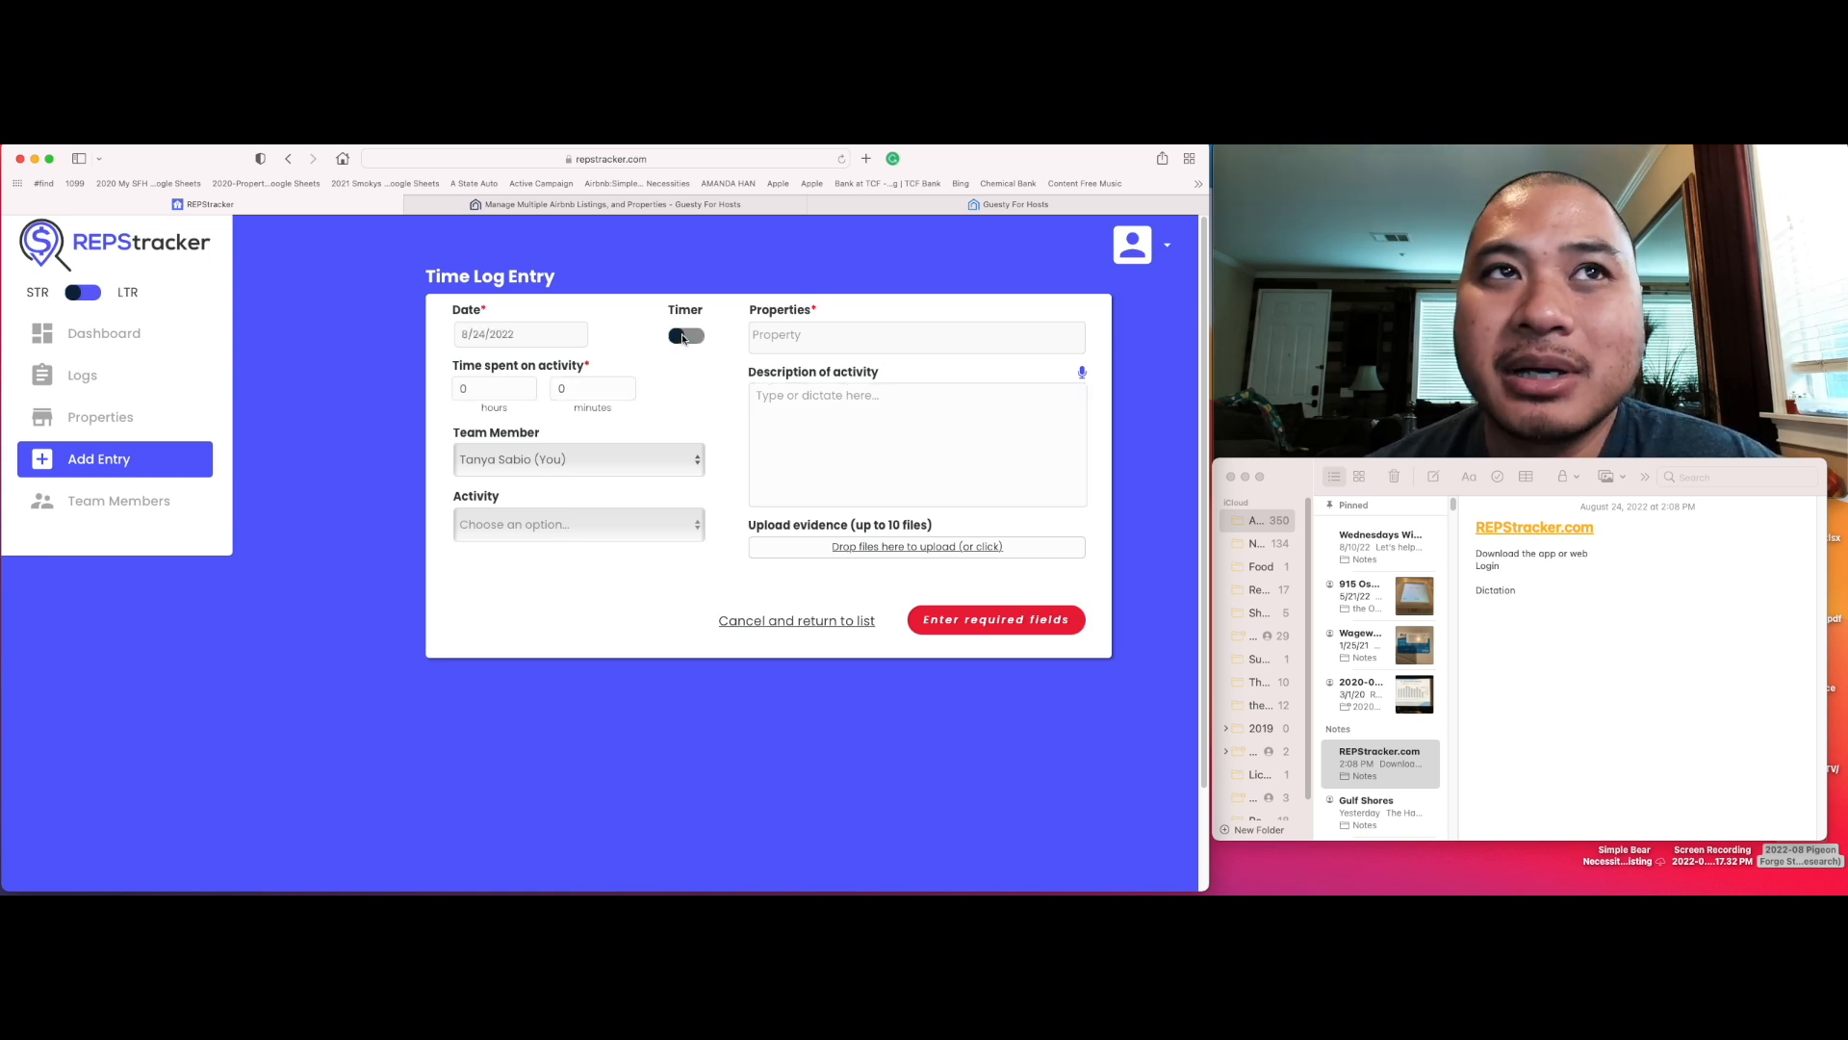
# Step: Set the time spent on the activity to 0 hours and 10 minutes
pyautogui.click(530, 394)
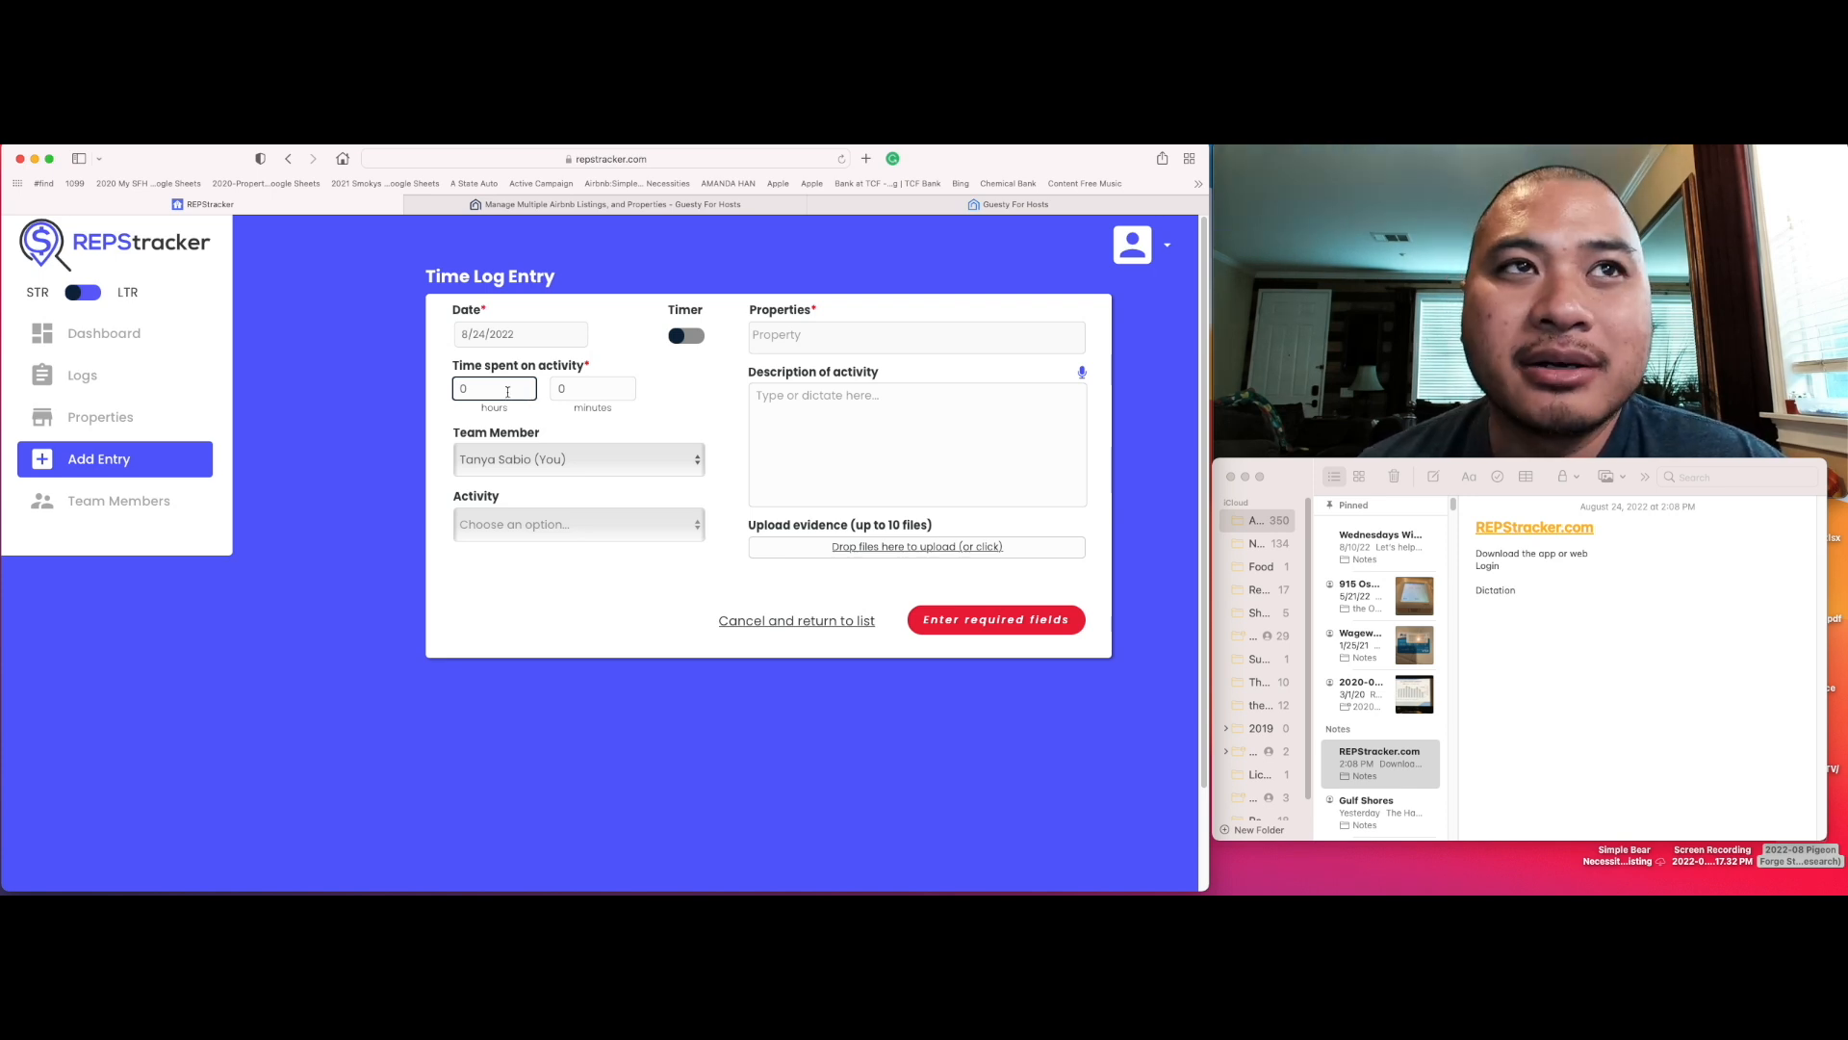
pyautogui.click(576, 389)
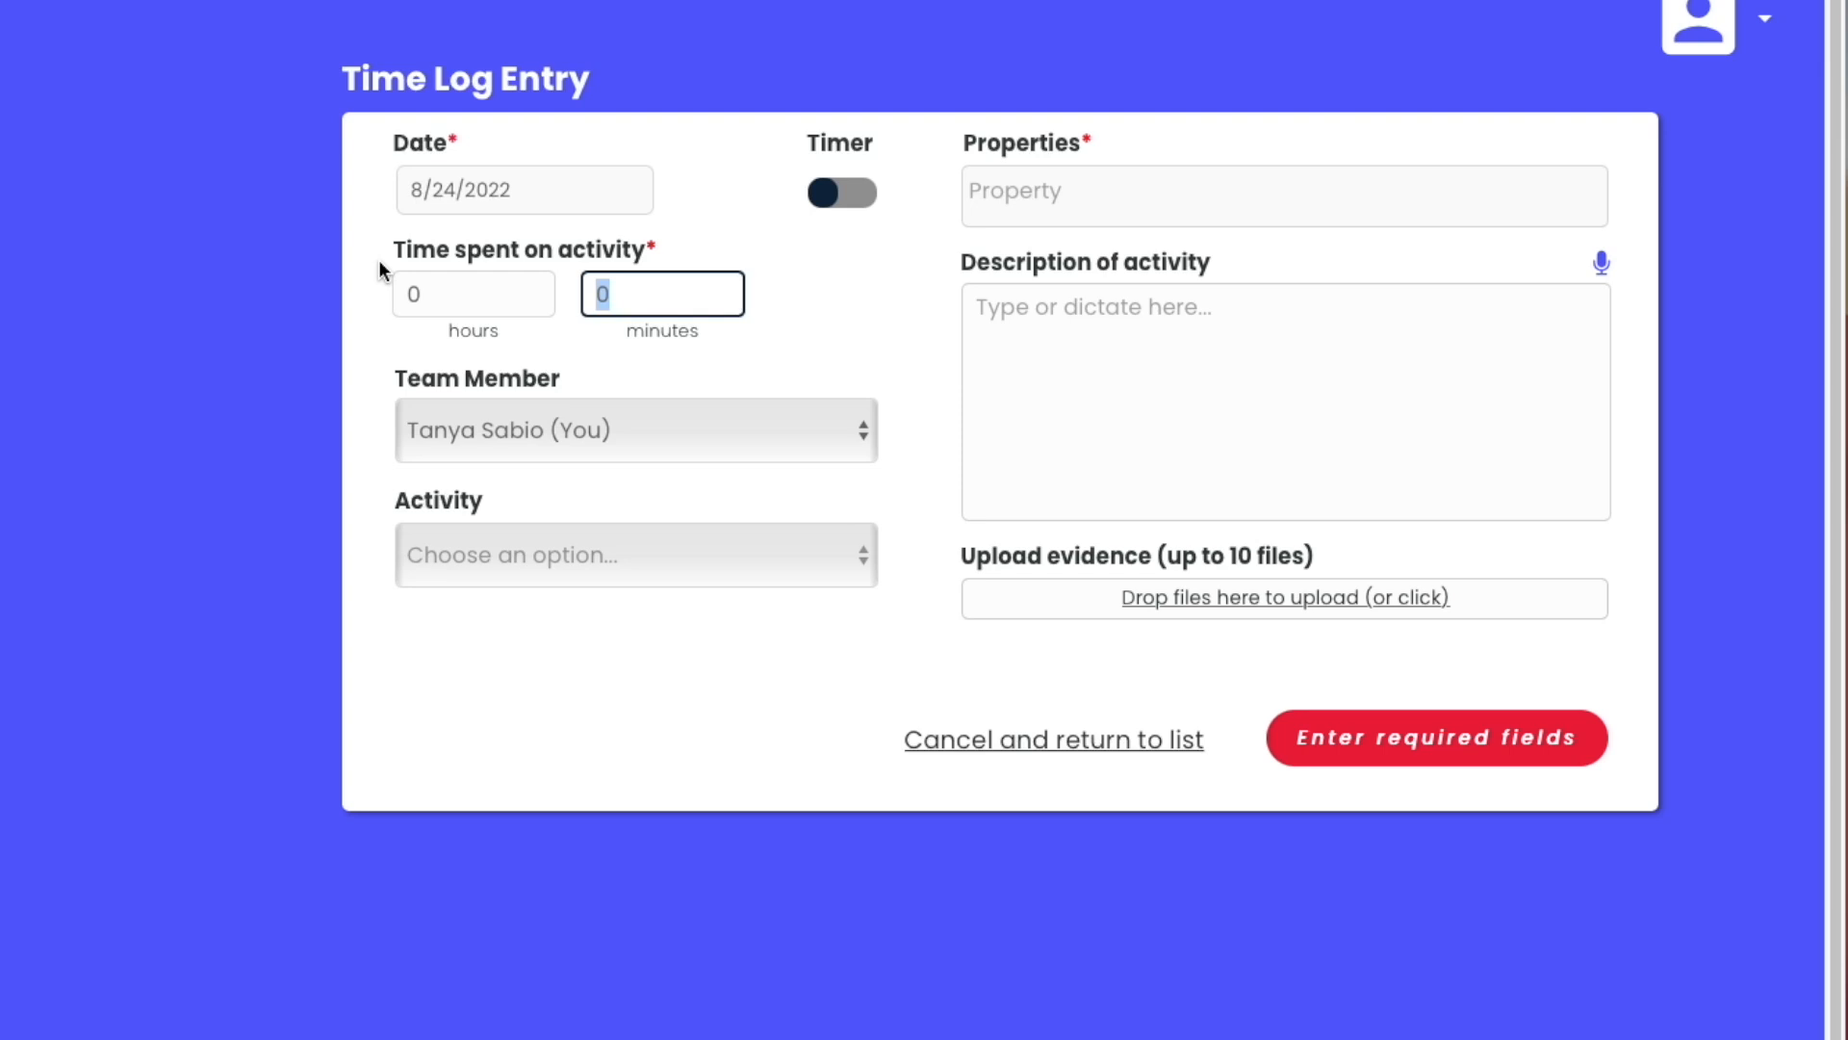
pyautogui.write('10')
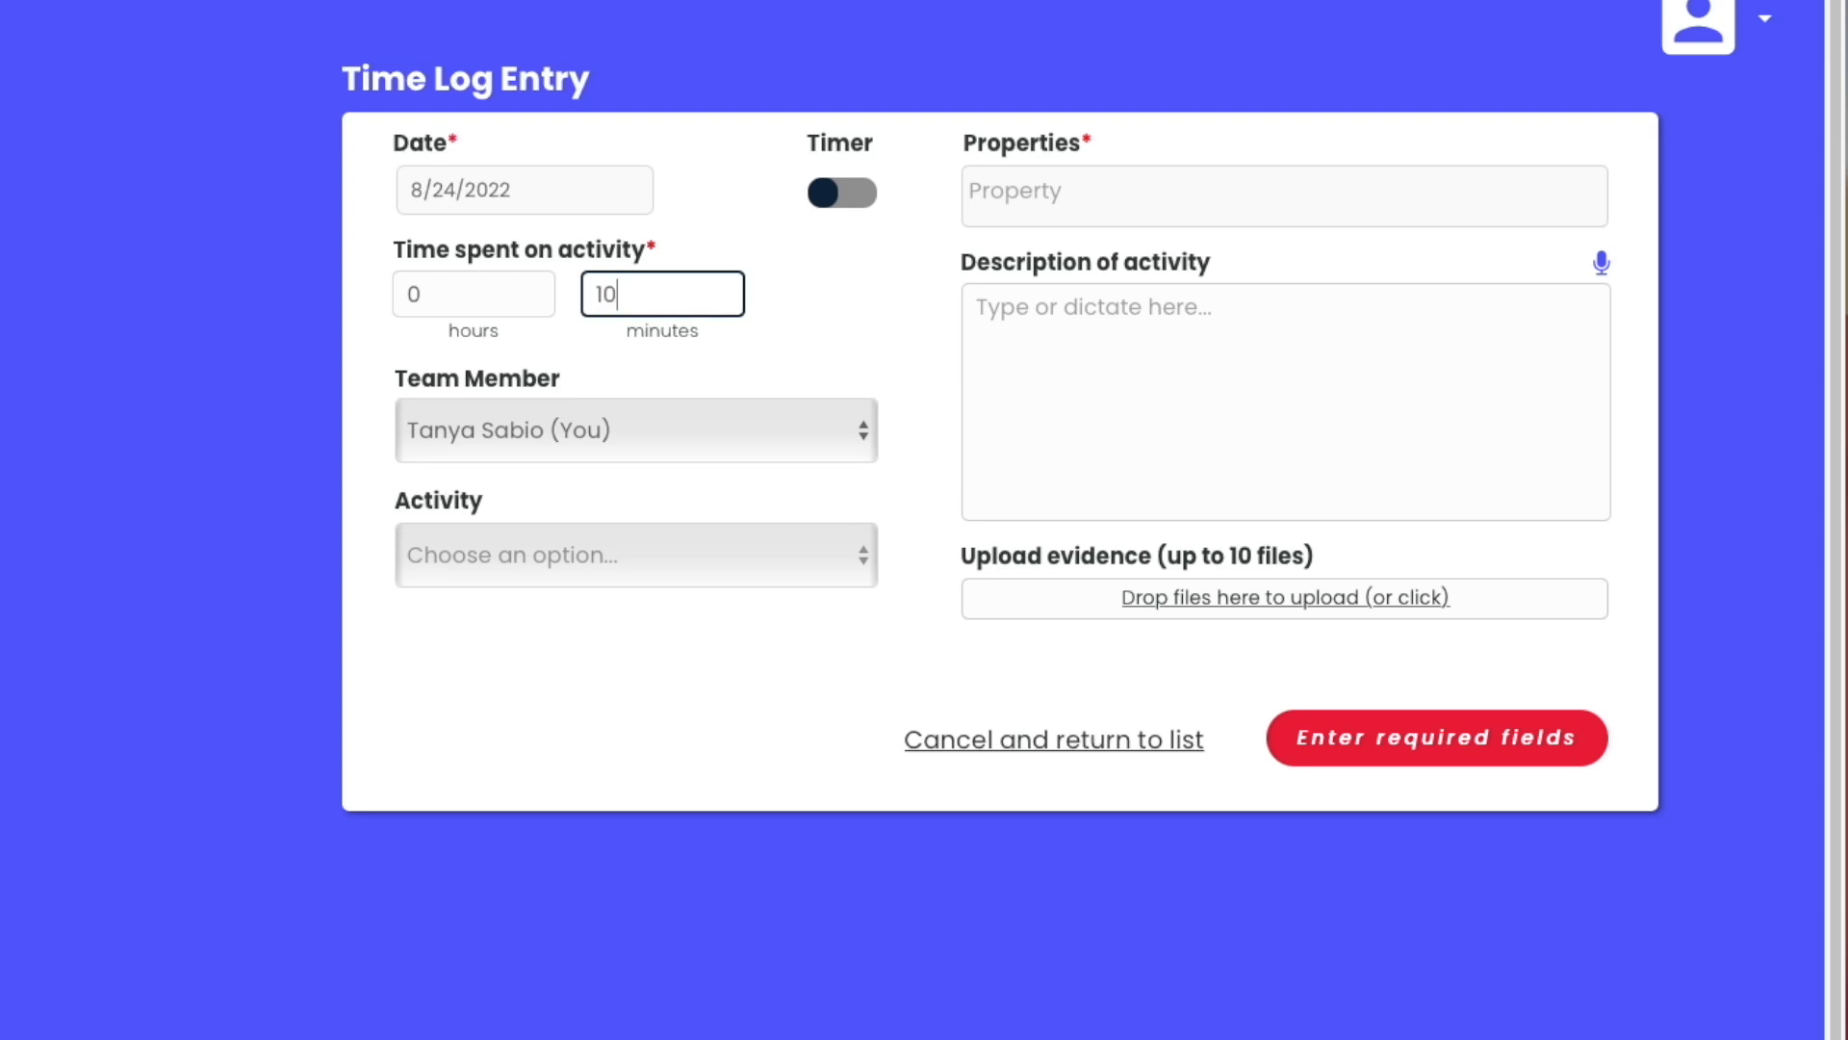
# Step: Keep the default team member and set the activity to Guest communications
pyautogui.click(603, 424)
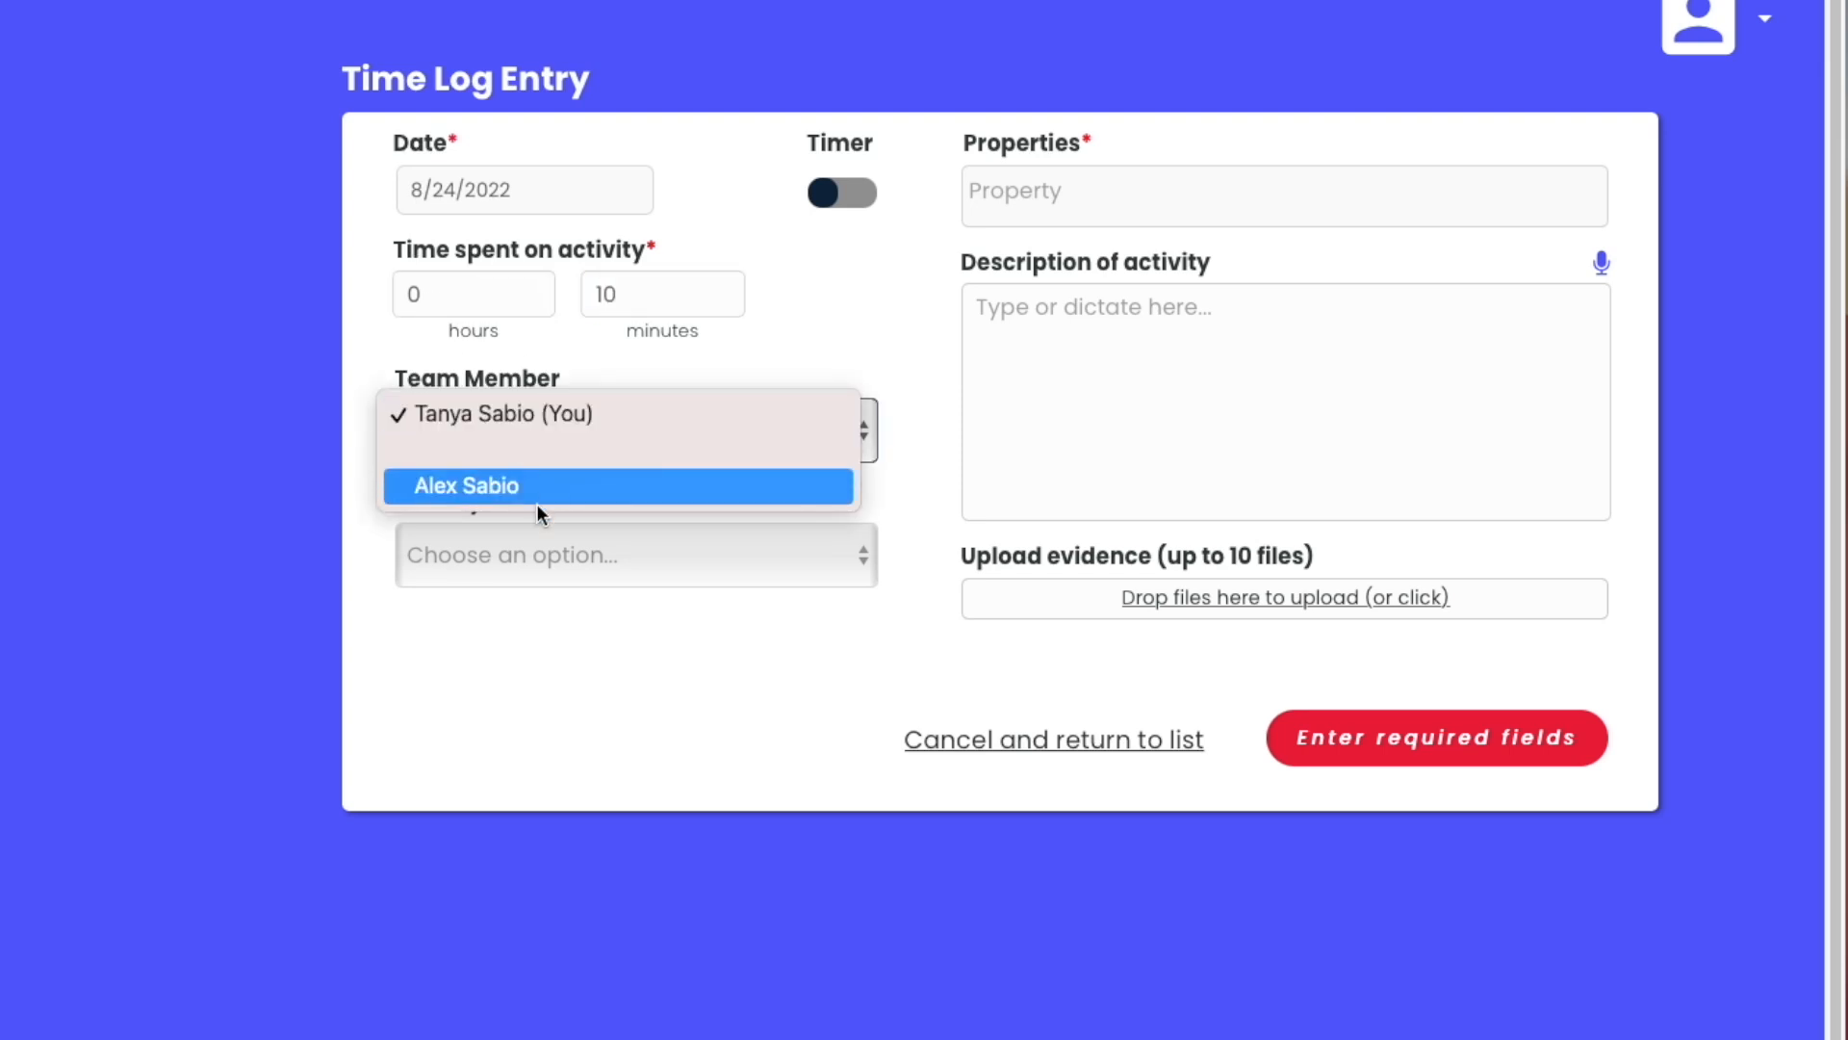
pyautogui.click(511, 421)
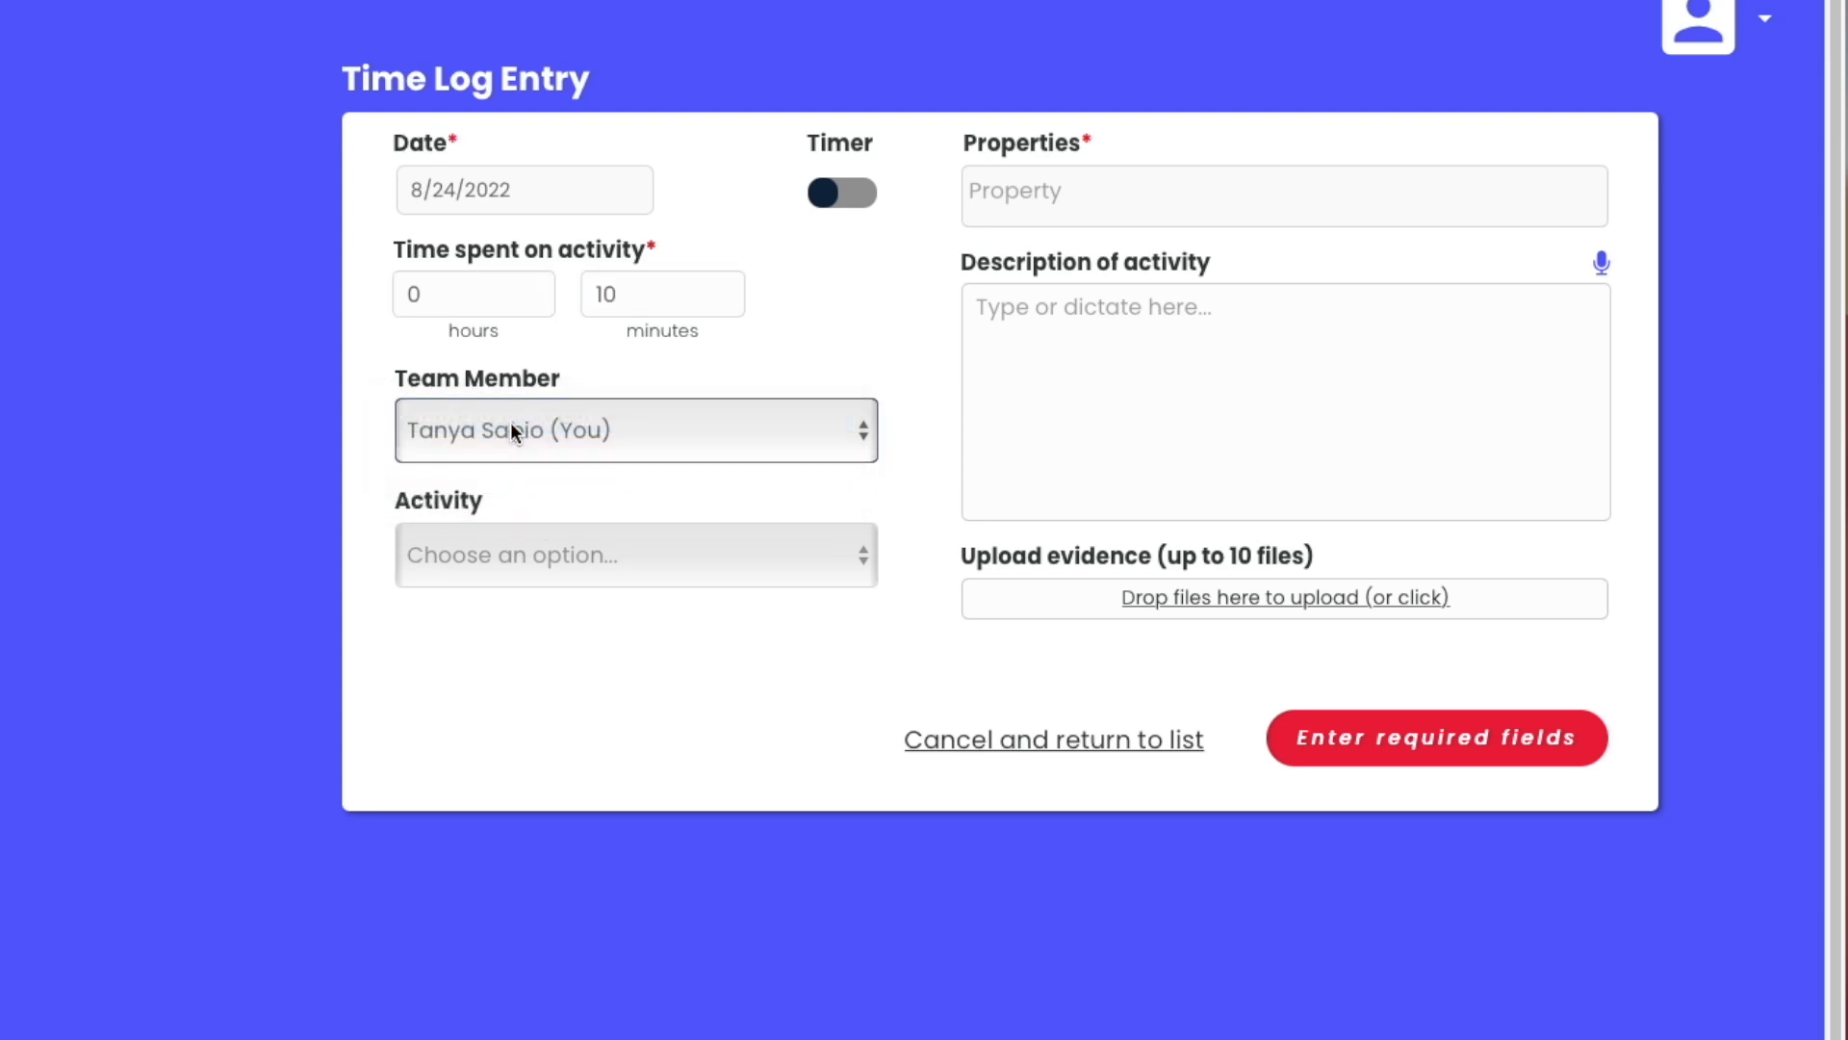
pyautogui.click(539, 558)
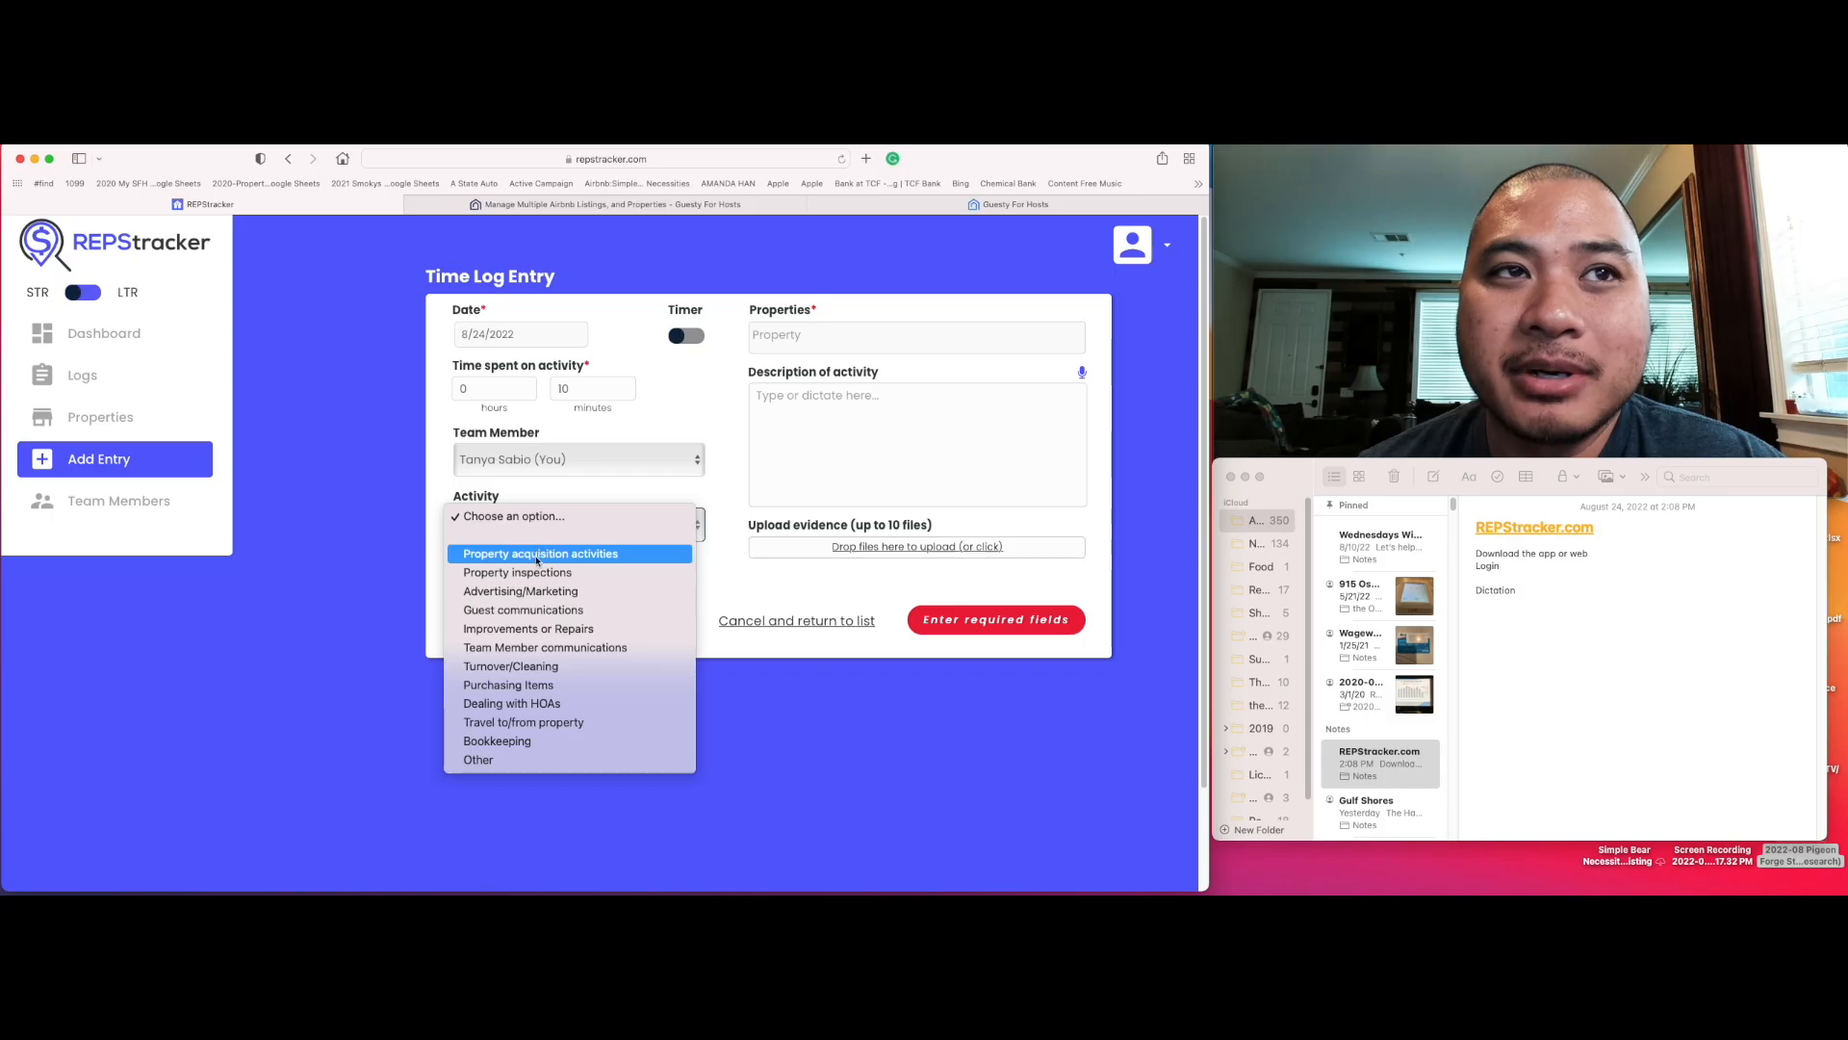
pyautogui.click(546, 611)
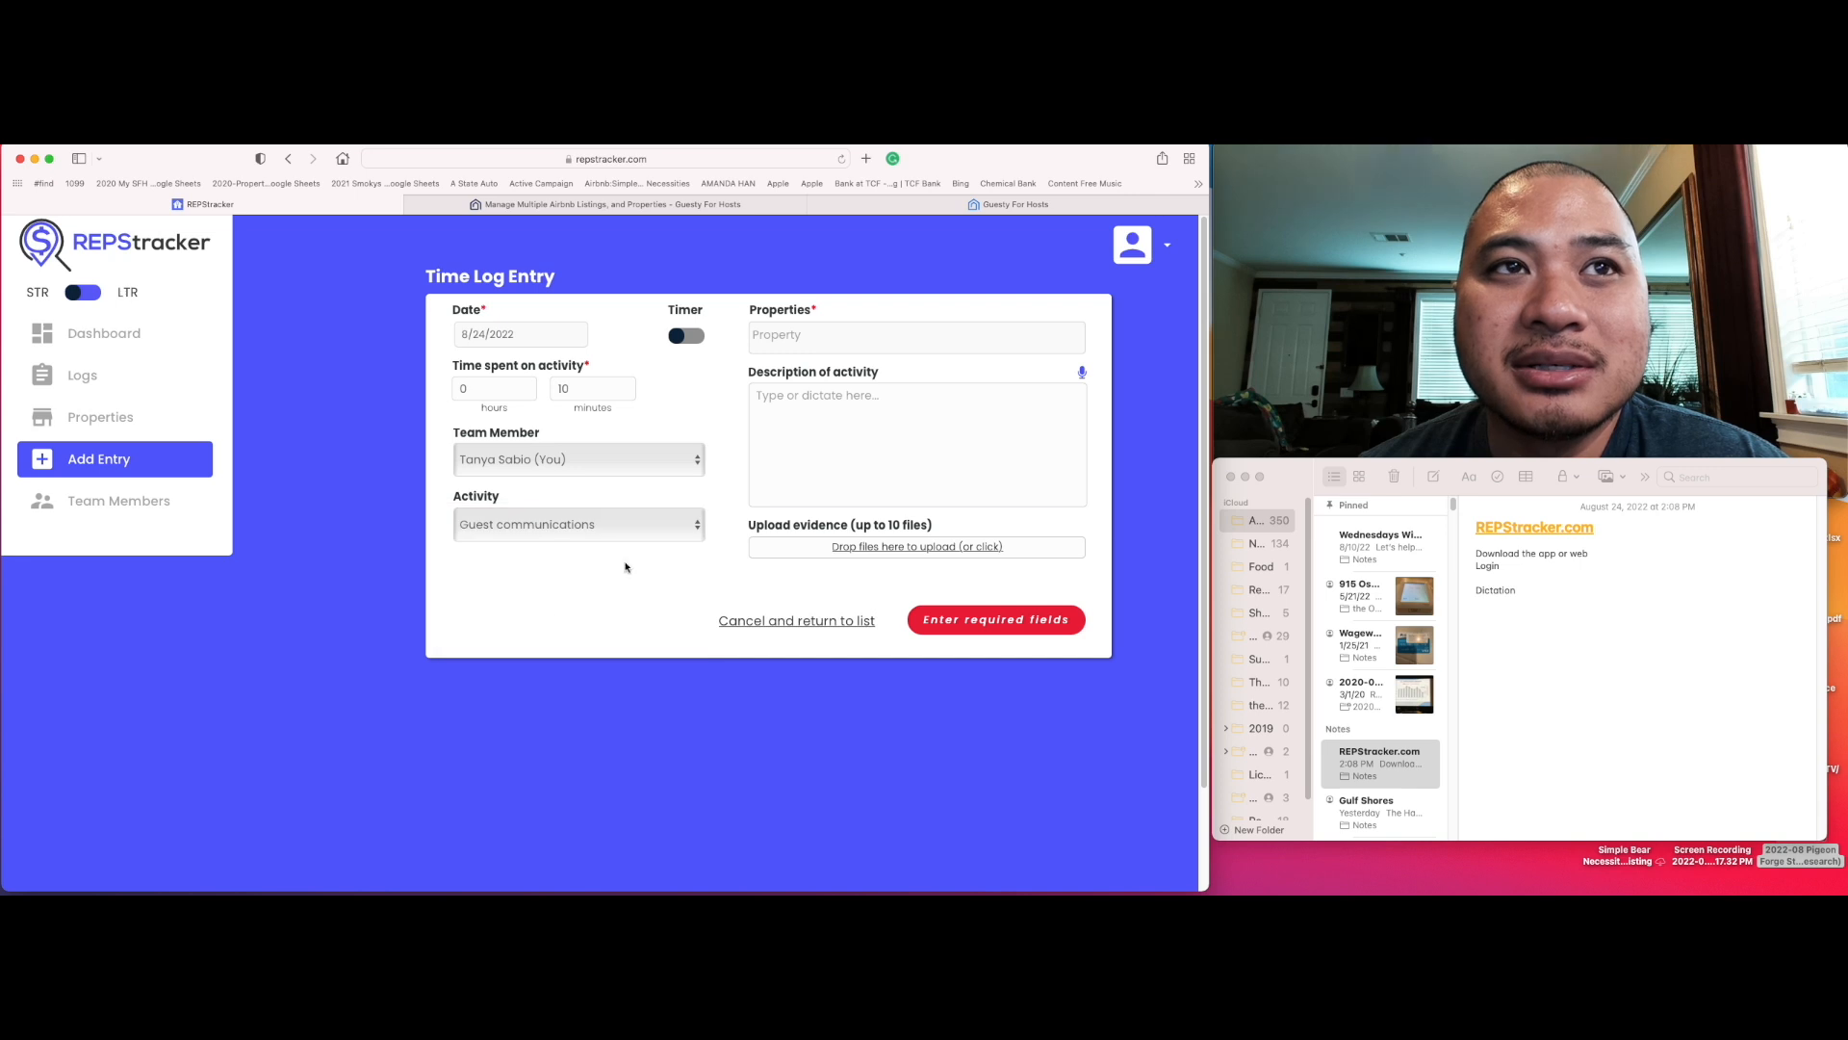
# Step: Select The Hangout Deck property and describe the activity as 'The internet and TV were down, notified guest.'
pyautogui.click(838, 338)
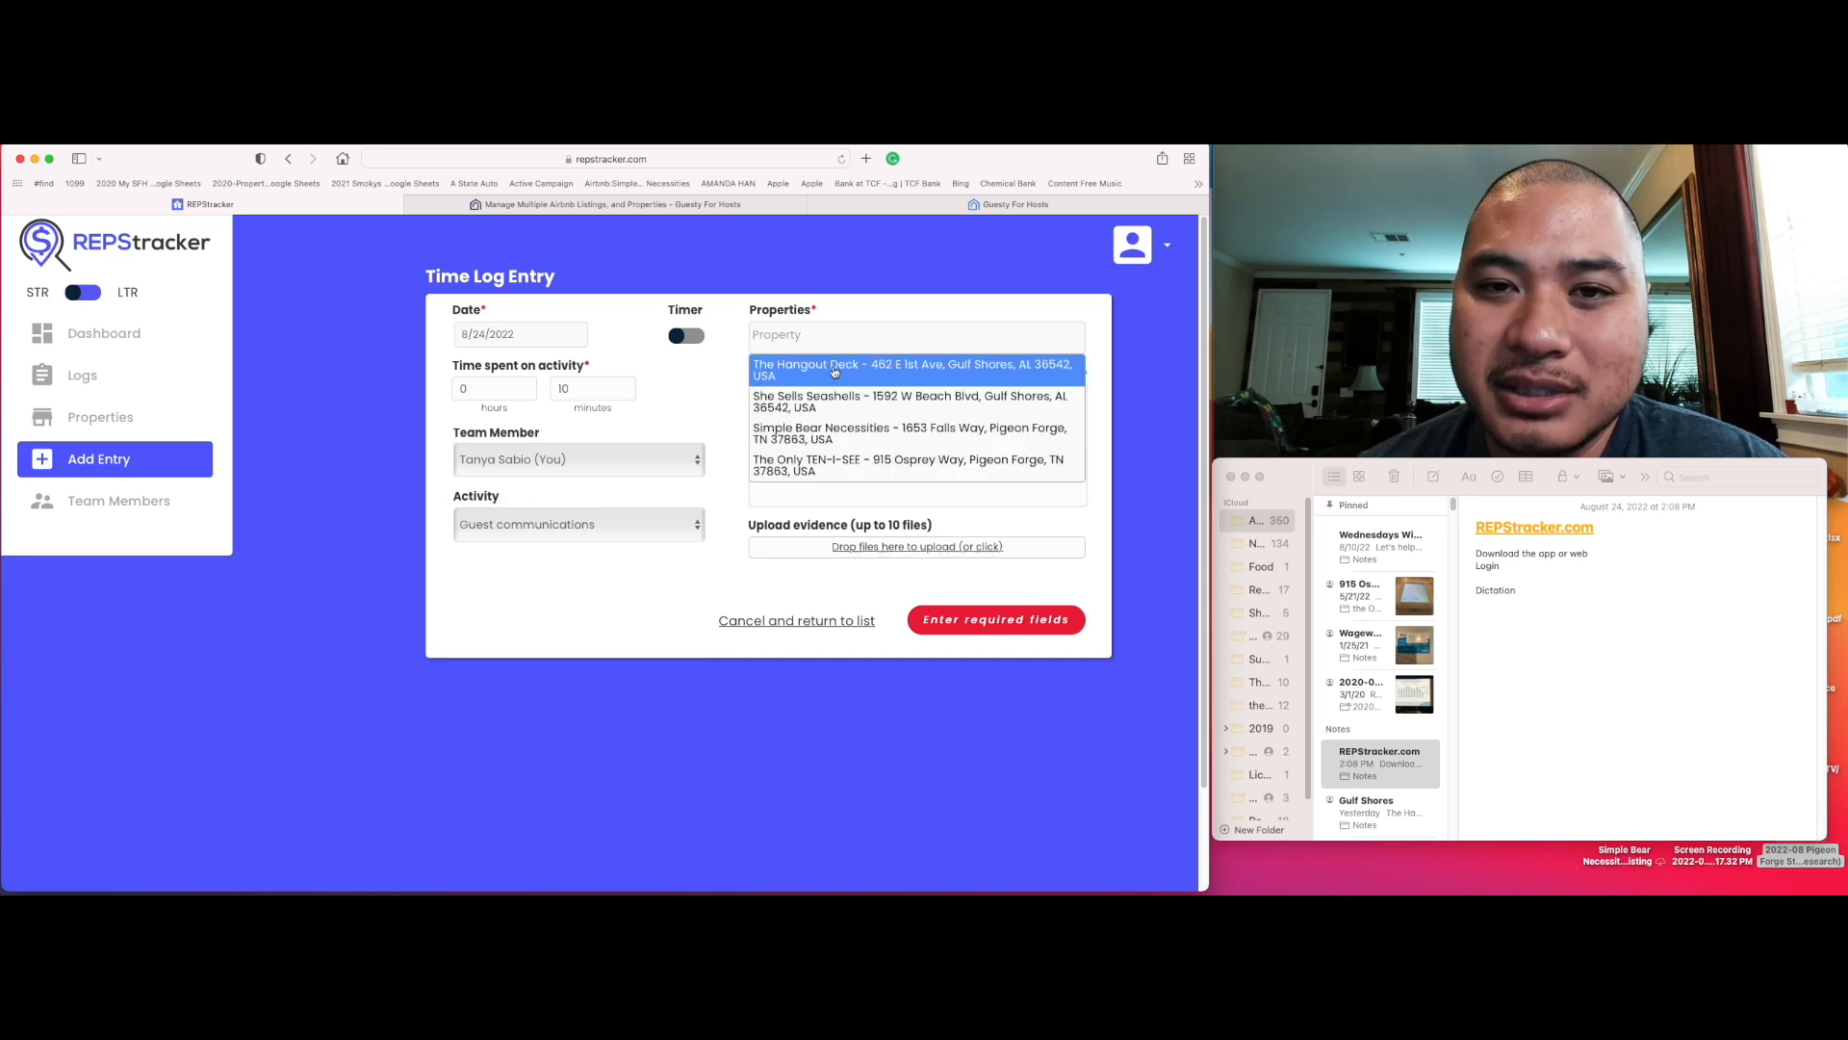
pyautogui.click(835, 372)
pyautogui.write('The ')
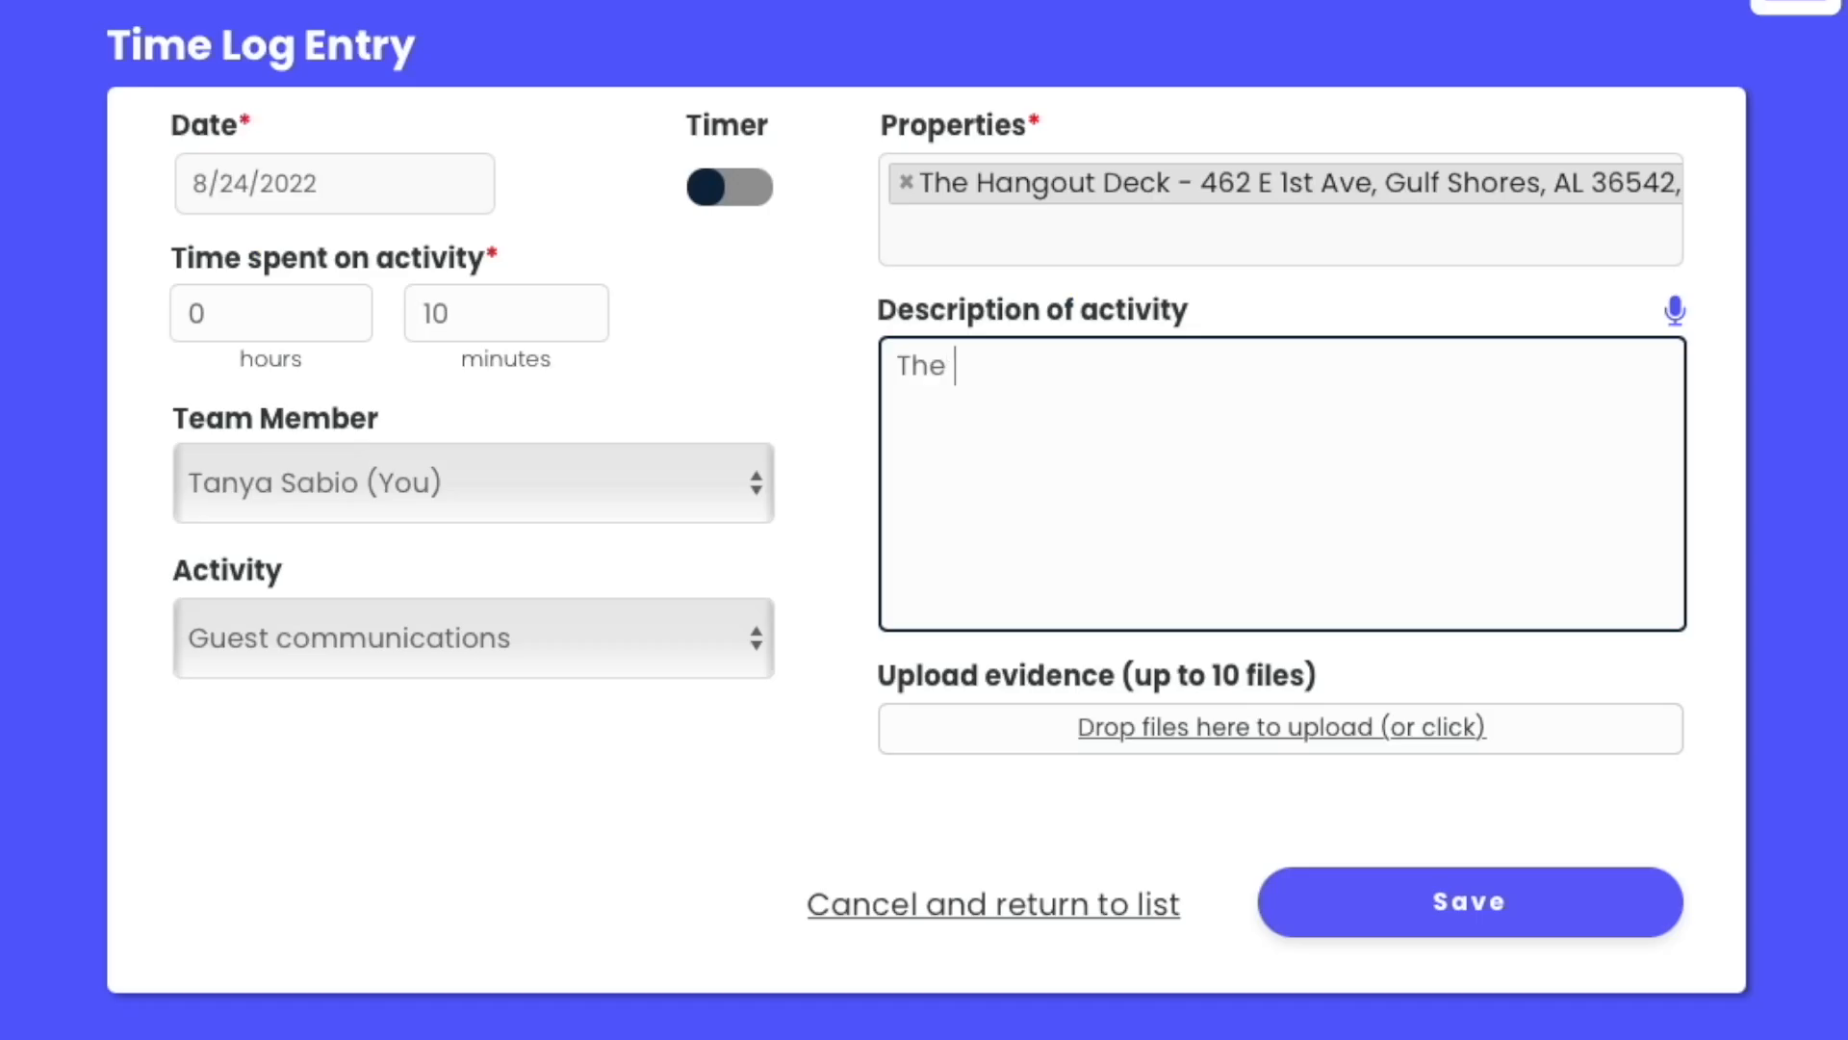
pyautogui.write('internet and TV wer')
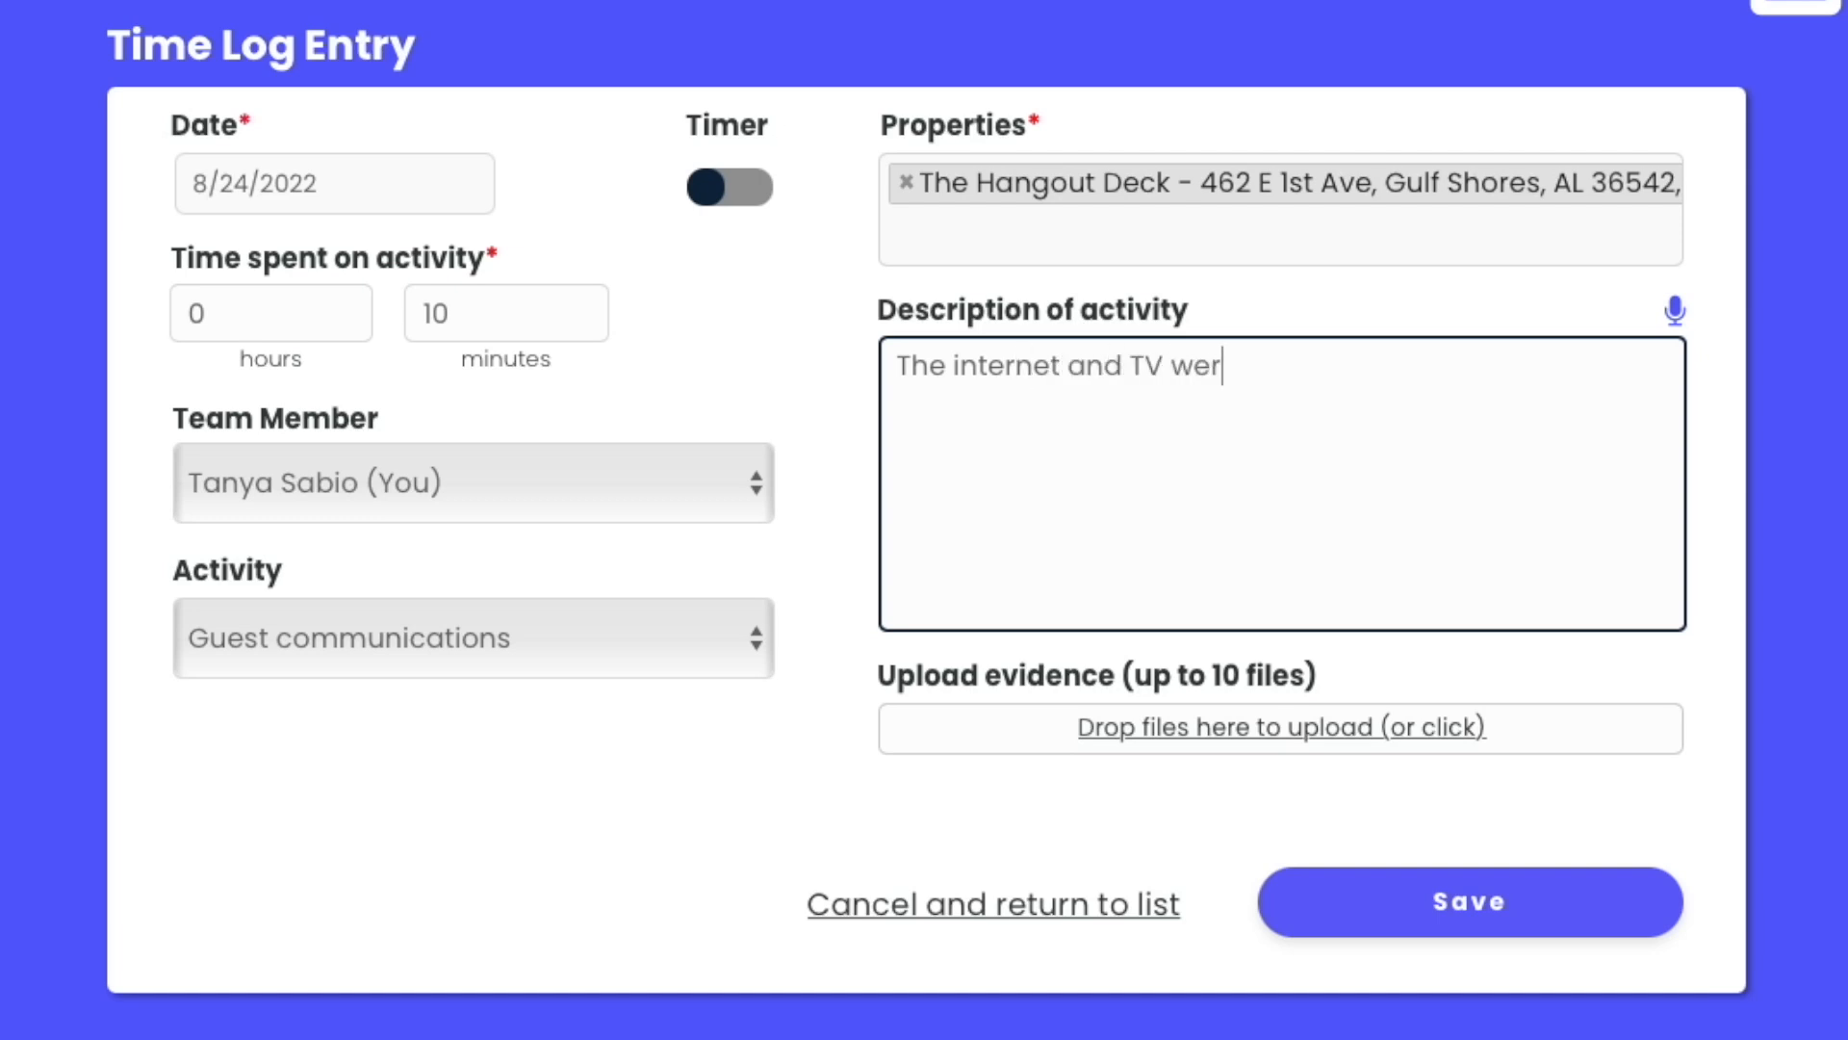
pyautogui.write('e down, notified guest.')
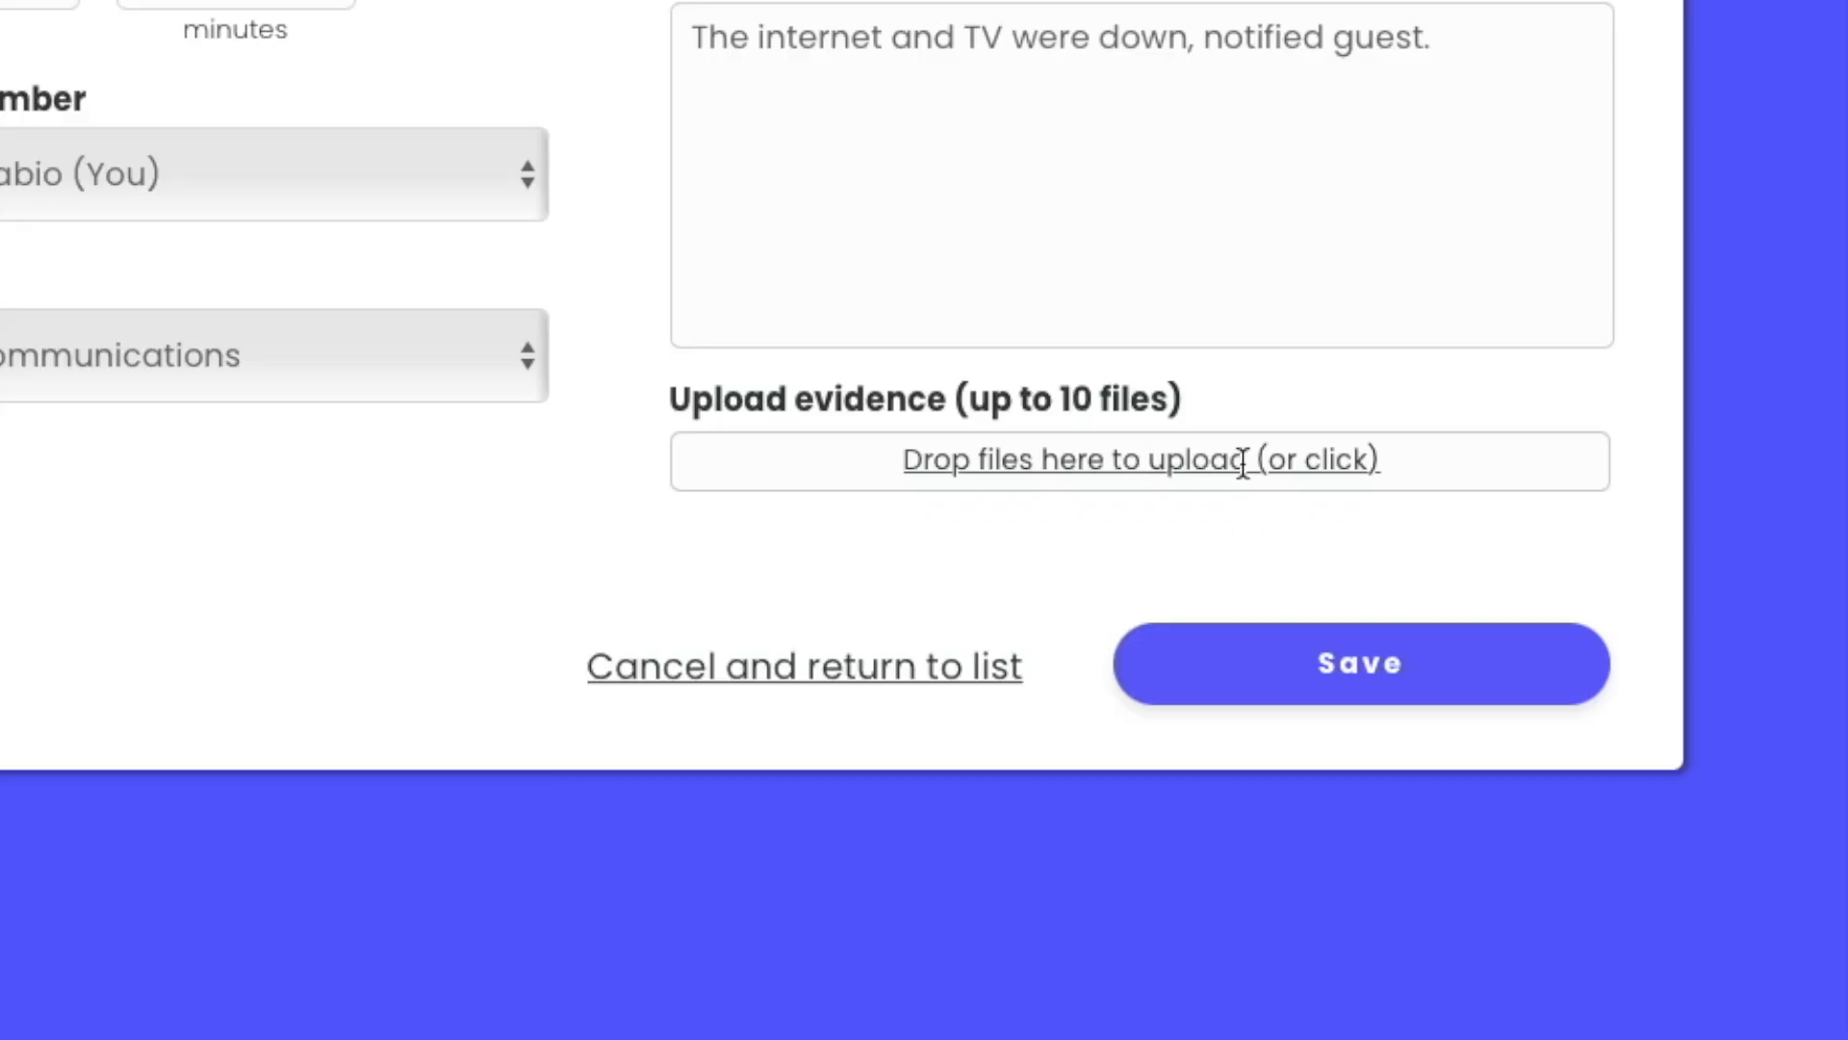
# Step: Try to attach a screenshot file from the desktop as upload evidence
pyautogui.click(953, 562)
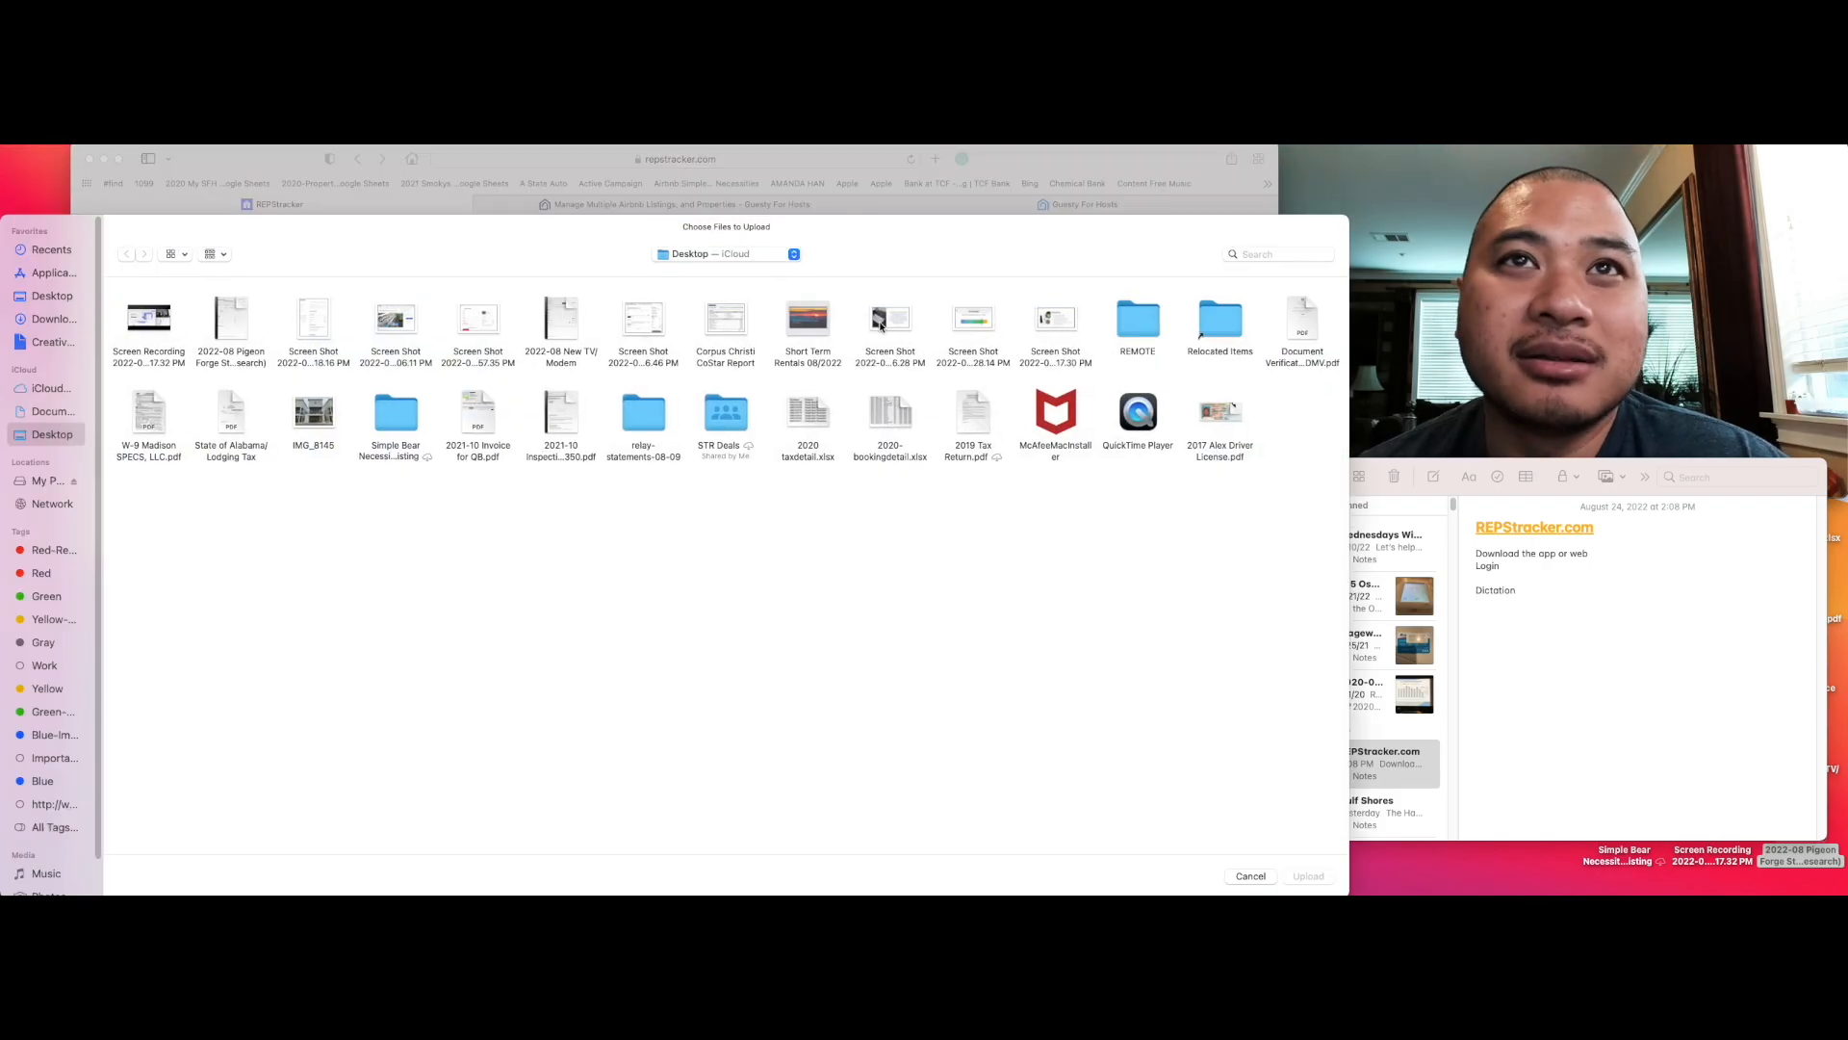
pyautogui.click(882, 325)
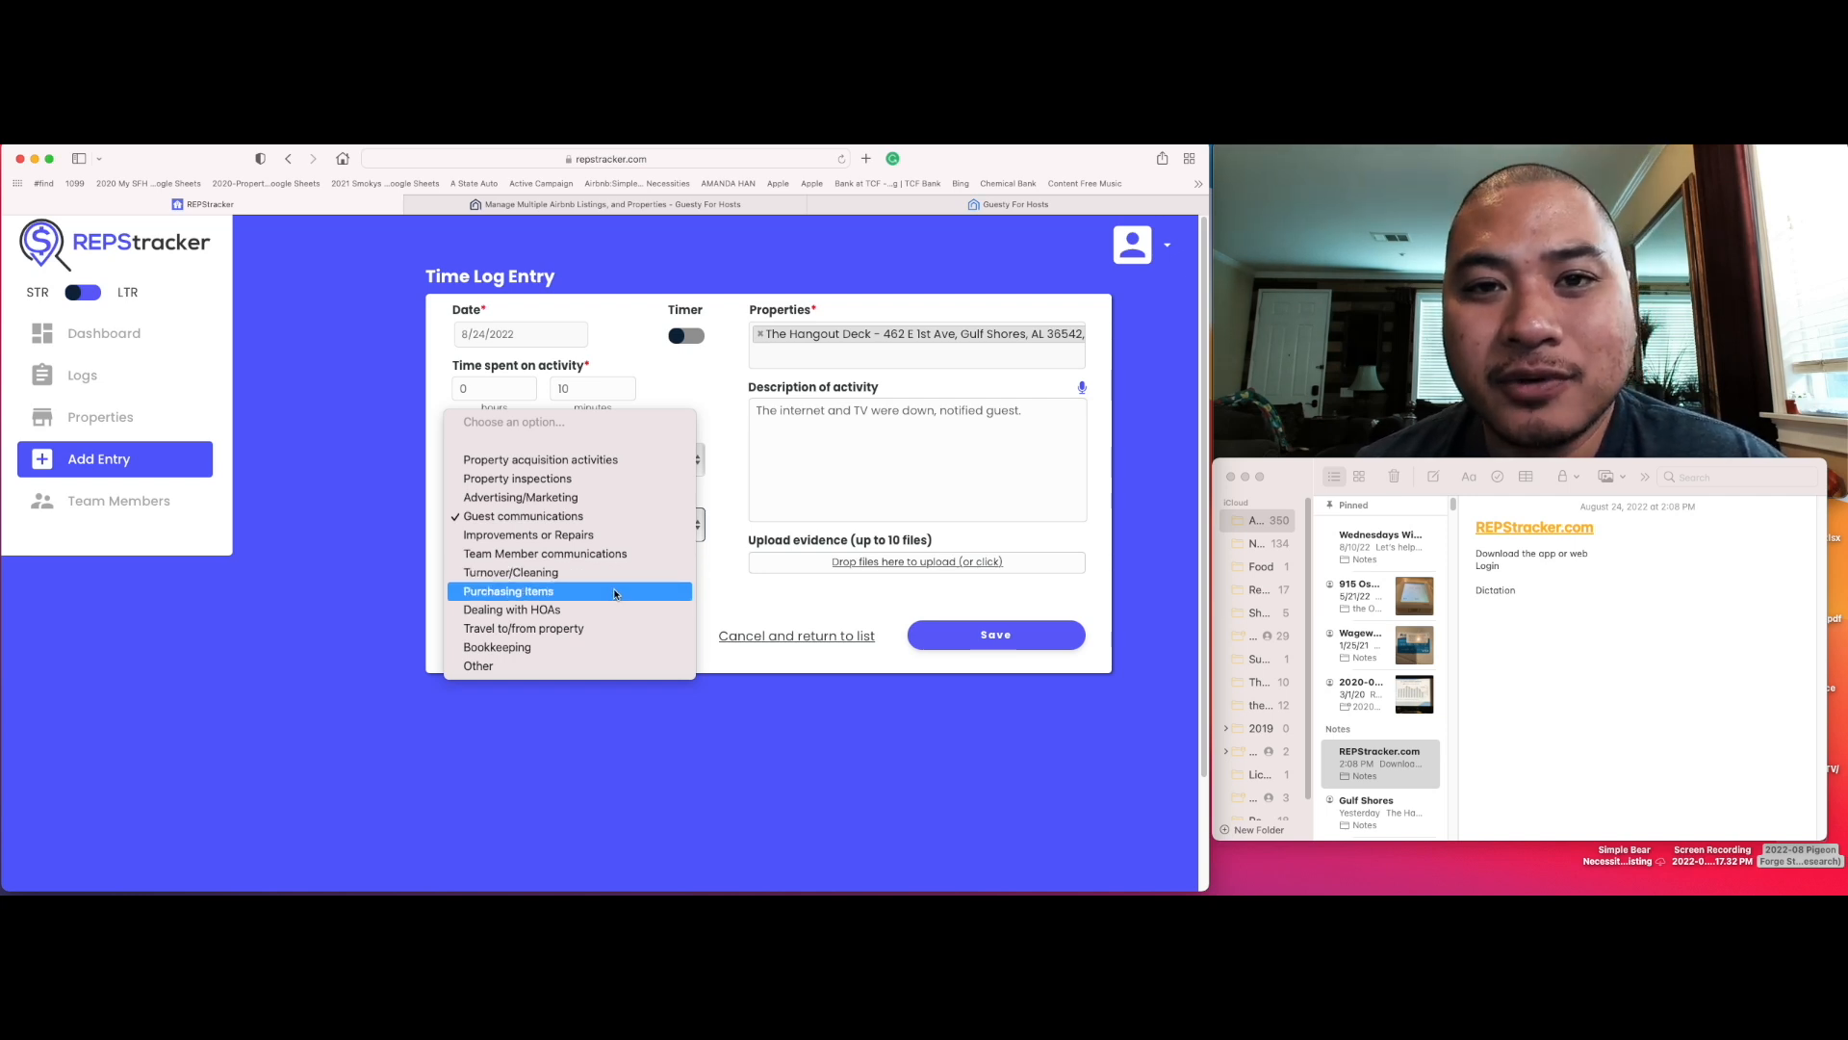
# Step: Change the activity to Bookkeeping and add She Sells Seashells and Simple Bear Necessities to the properties
pyautogui.click(588, 645)
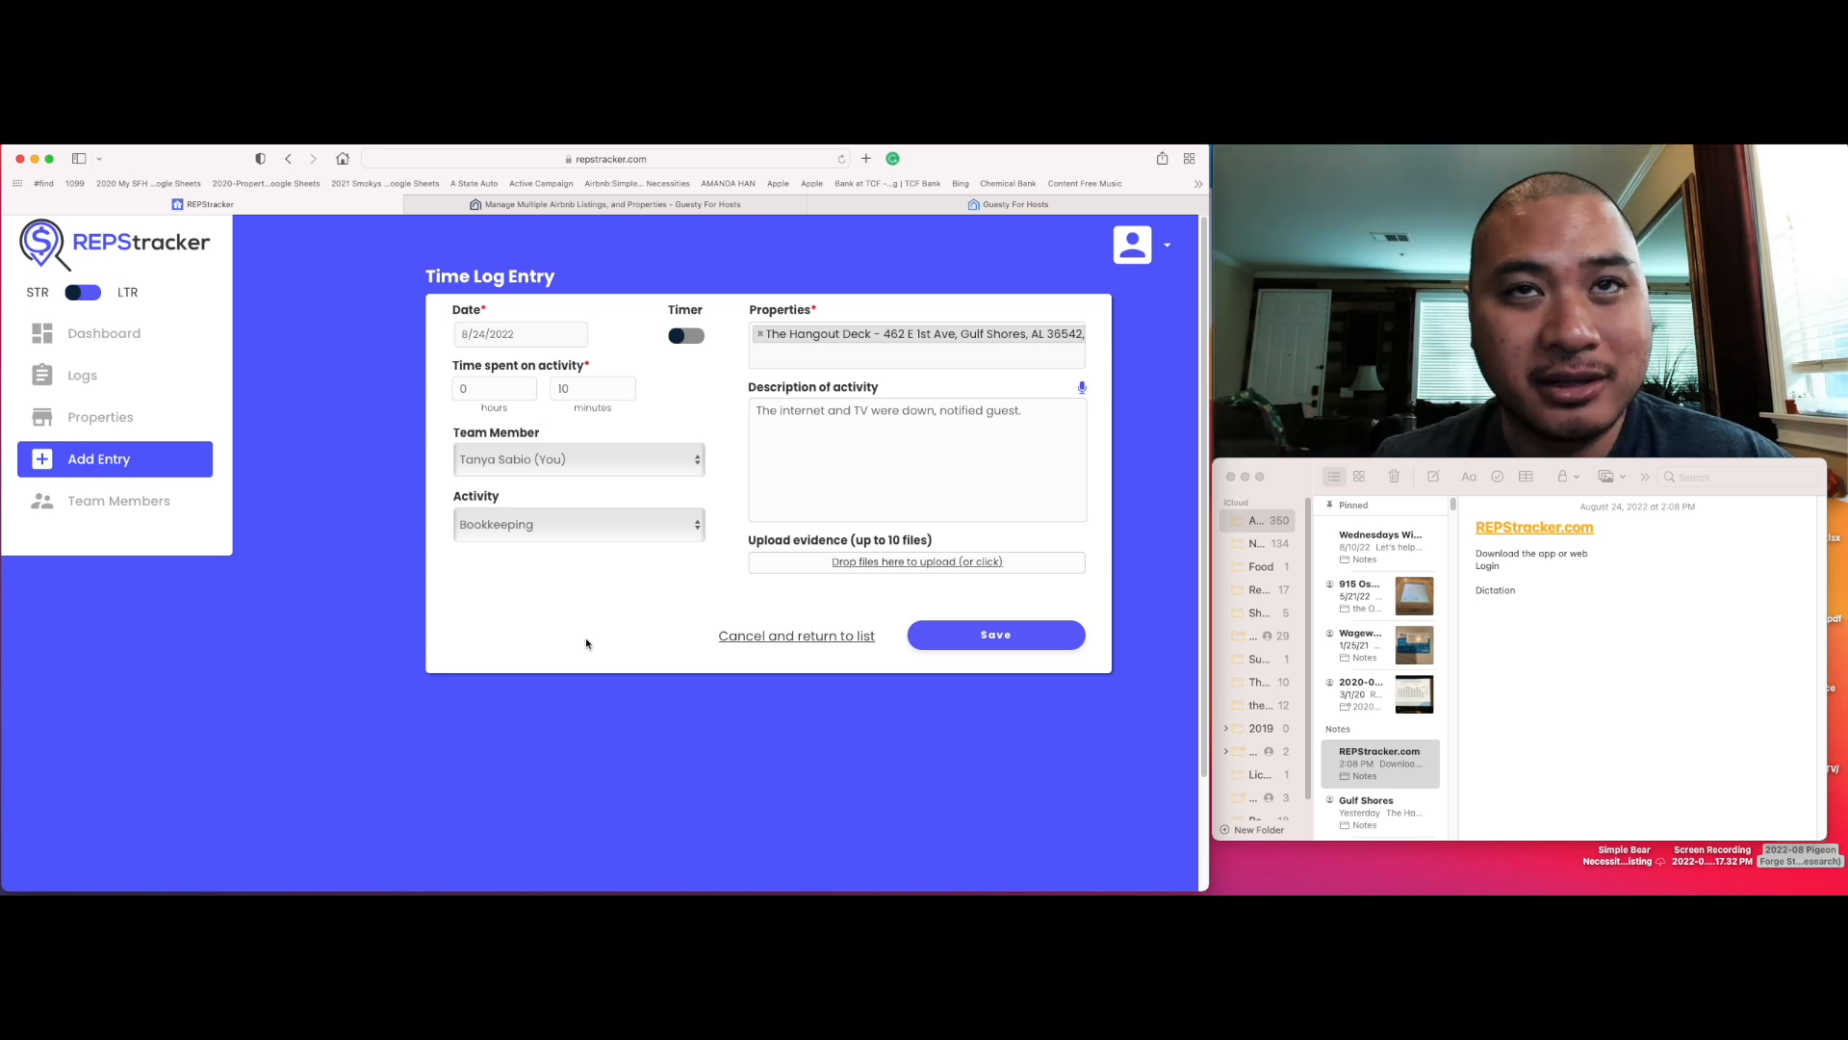
pyautogui.click(787, 353)
pyautogui.click(791, 405)
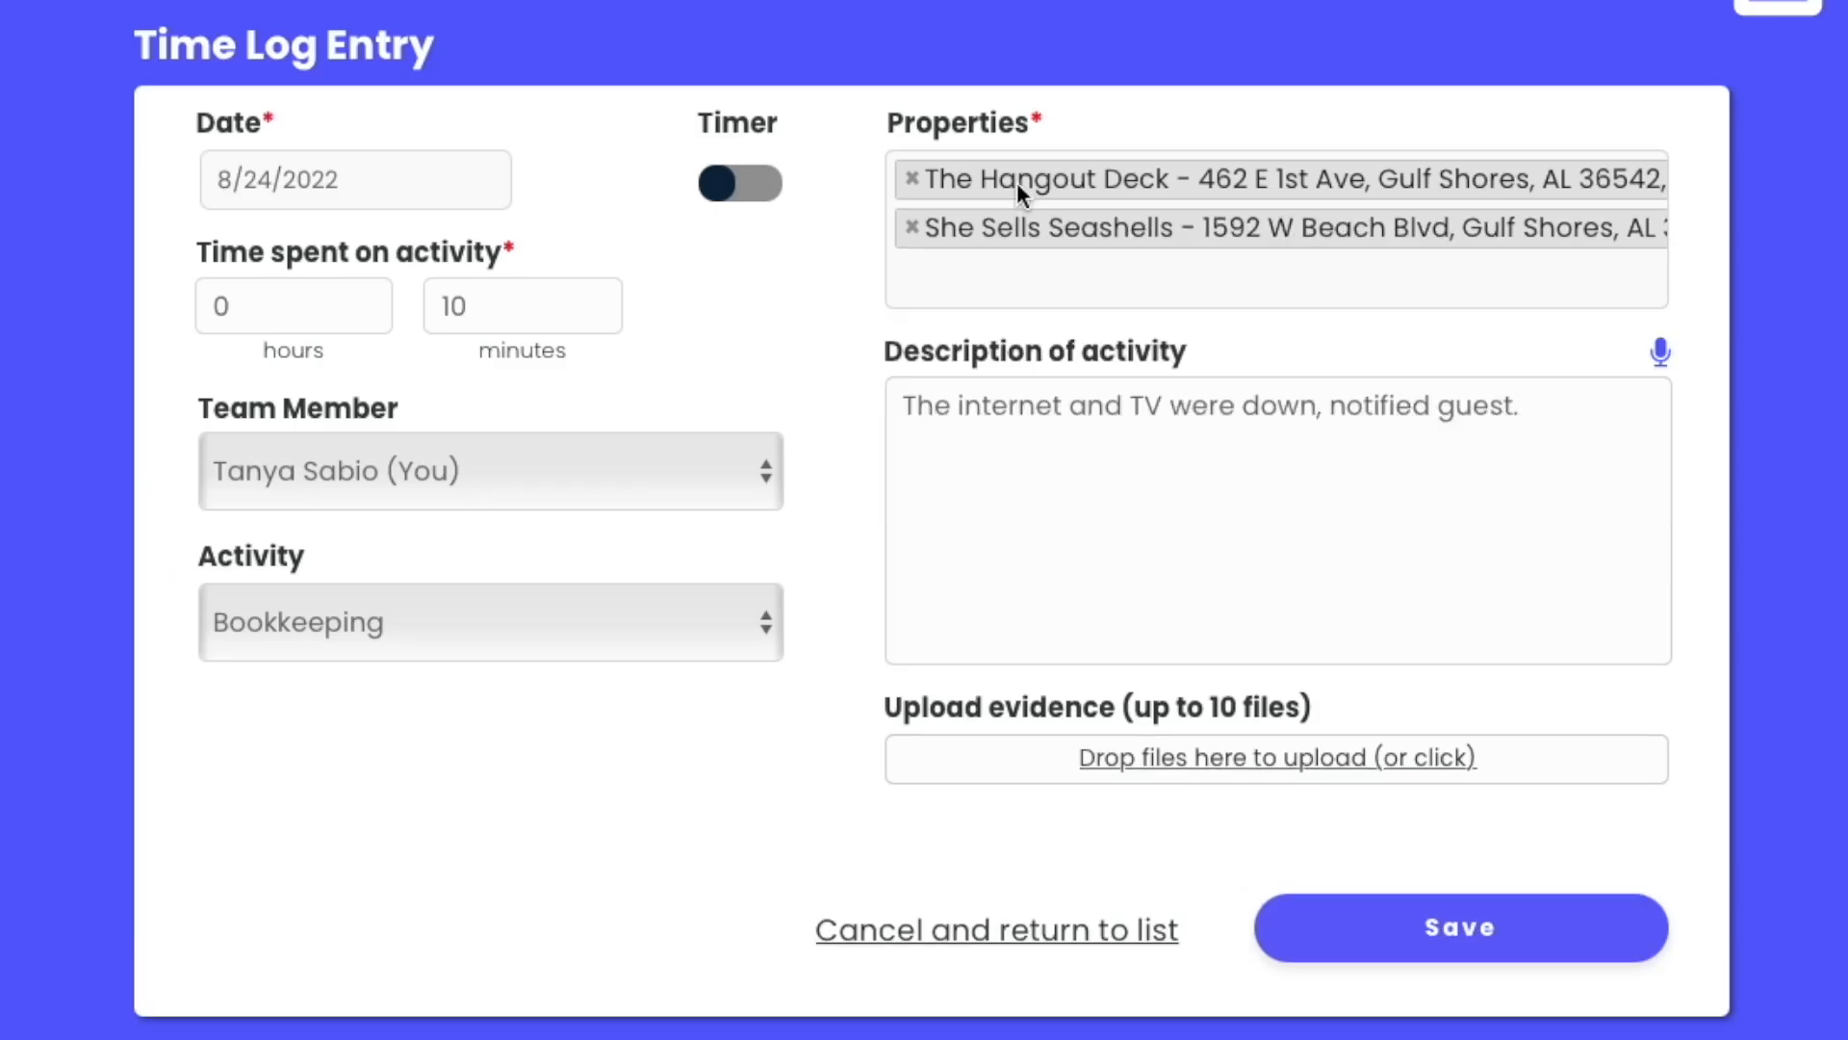
pyautogui.click(1015, 278)
pyautogui.click(1019, 529)
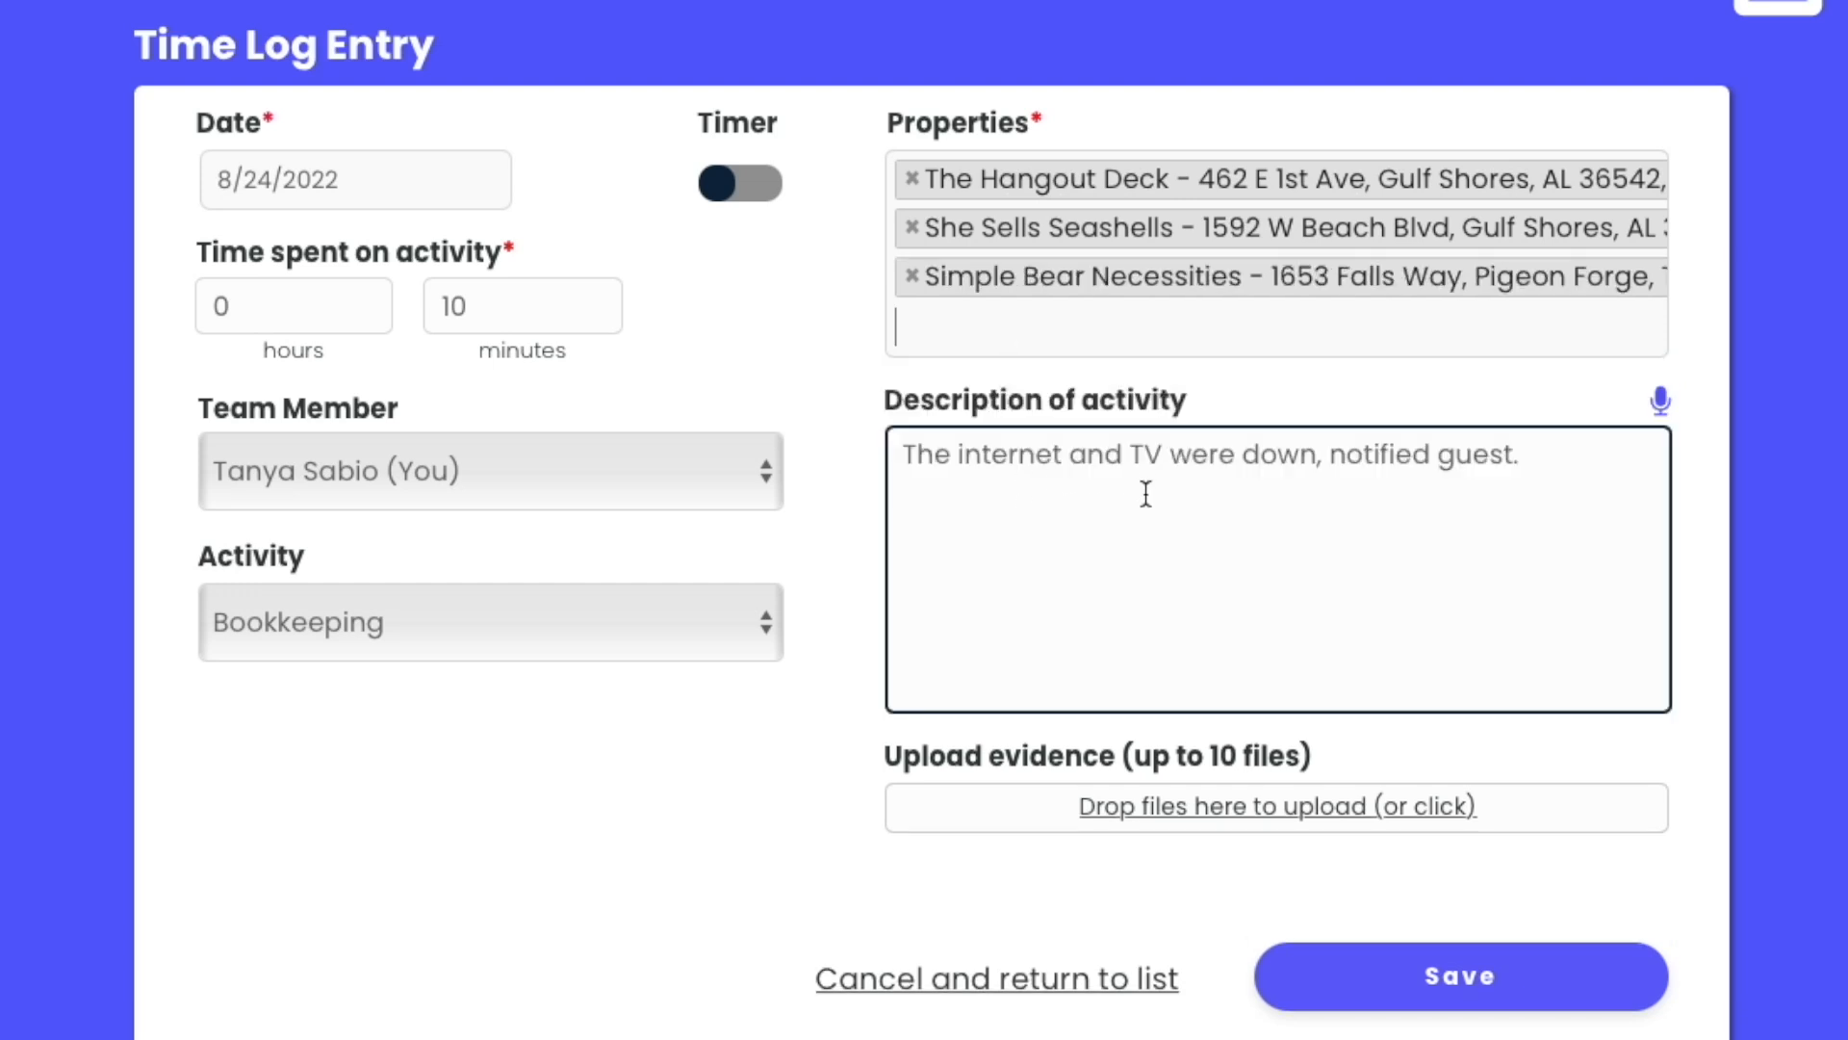
# Step: Replace the description with 'Pain all mortgages and electric bills.' and save the time log entry
pyautogui.click(1142, 495)
pyautogui.hotkey('ctrl', 'a')
pyautogui.write('Pain a')
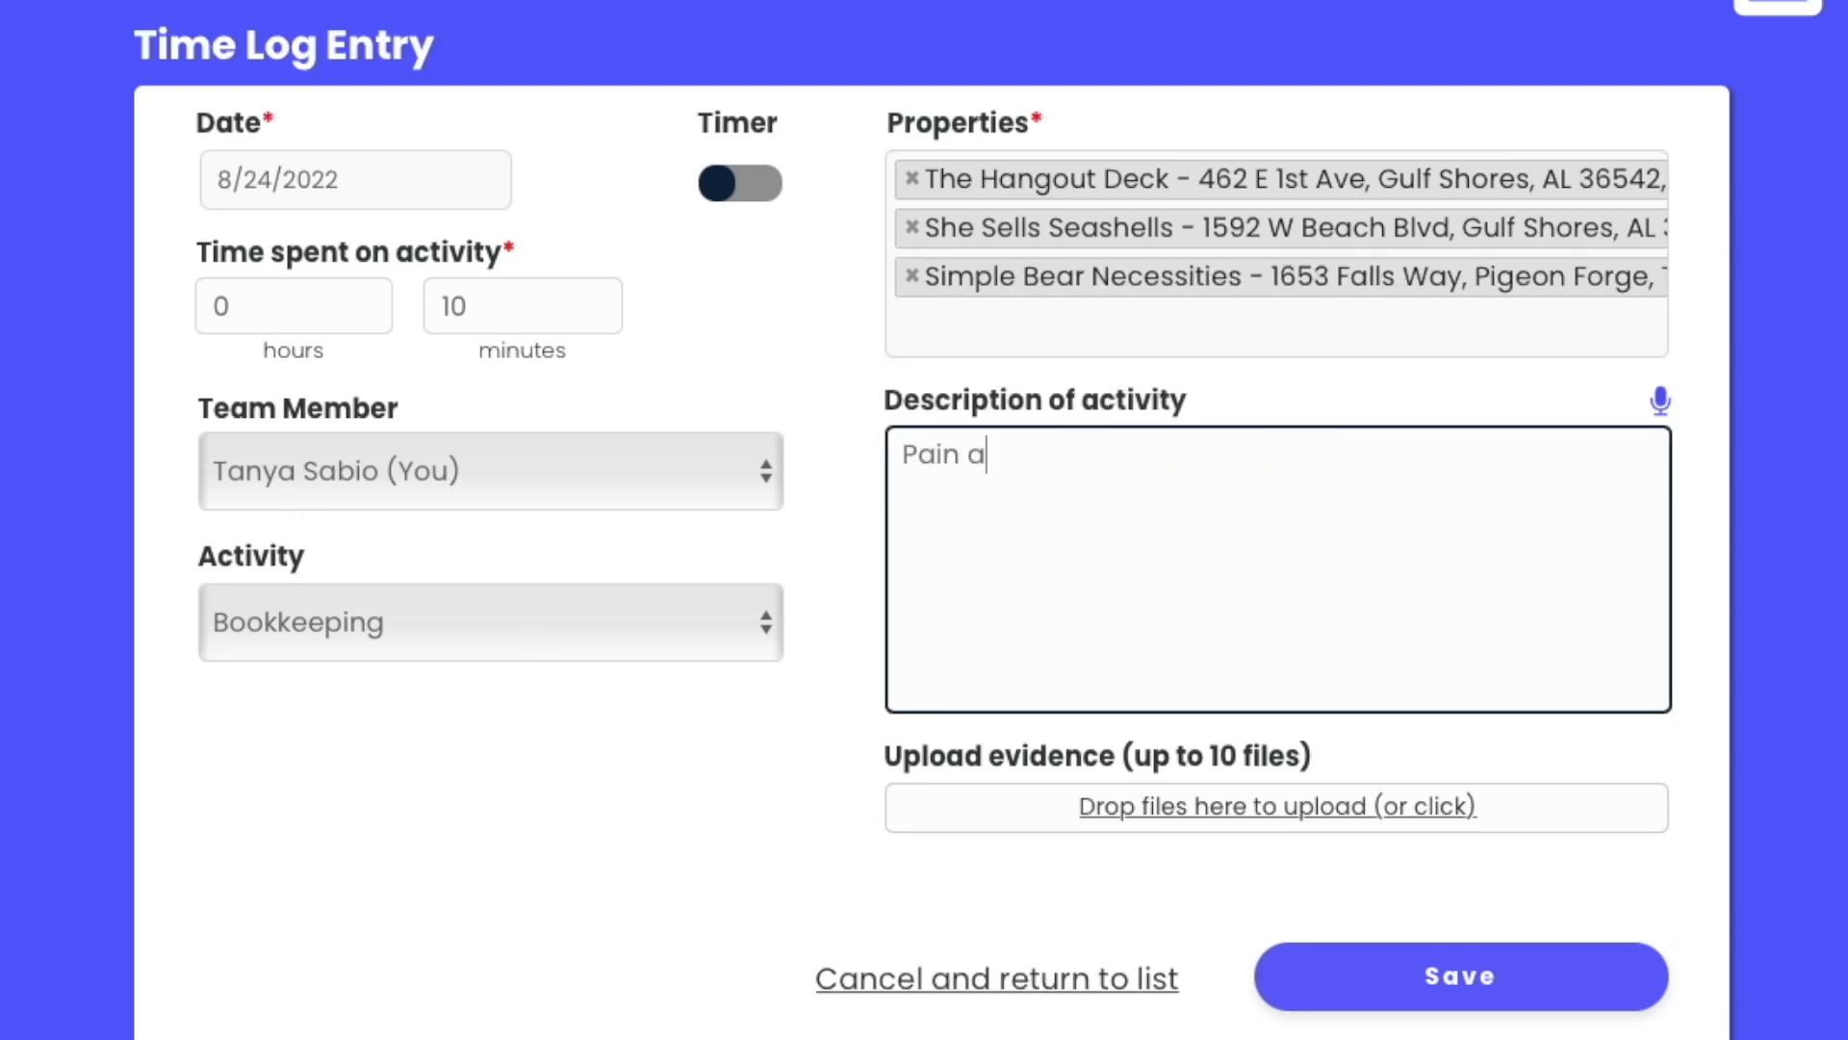
pyautogui.write('ll mortgage')
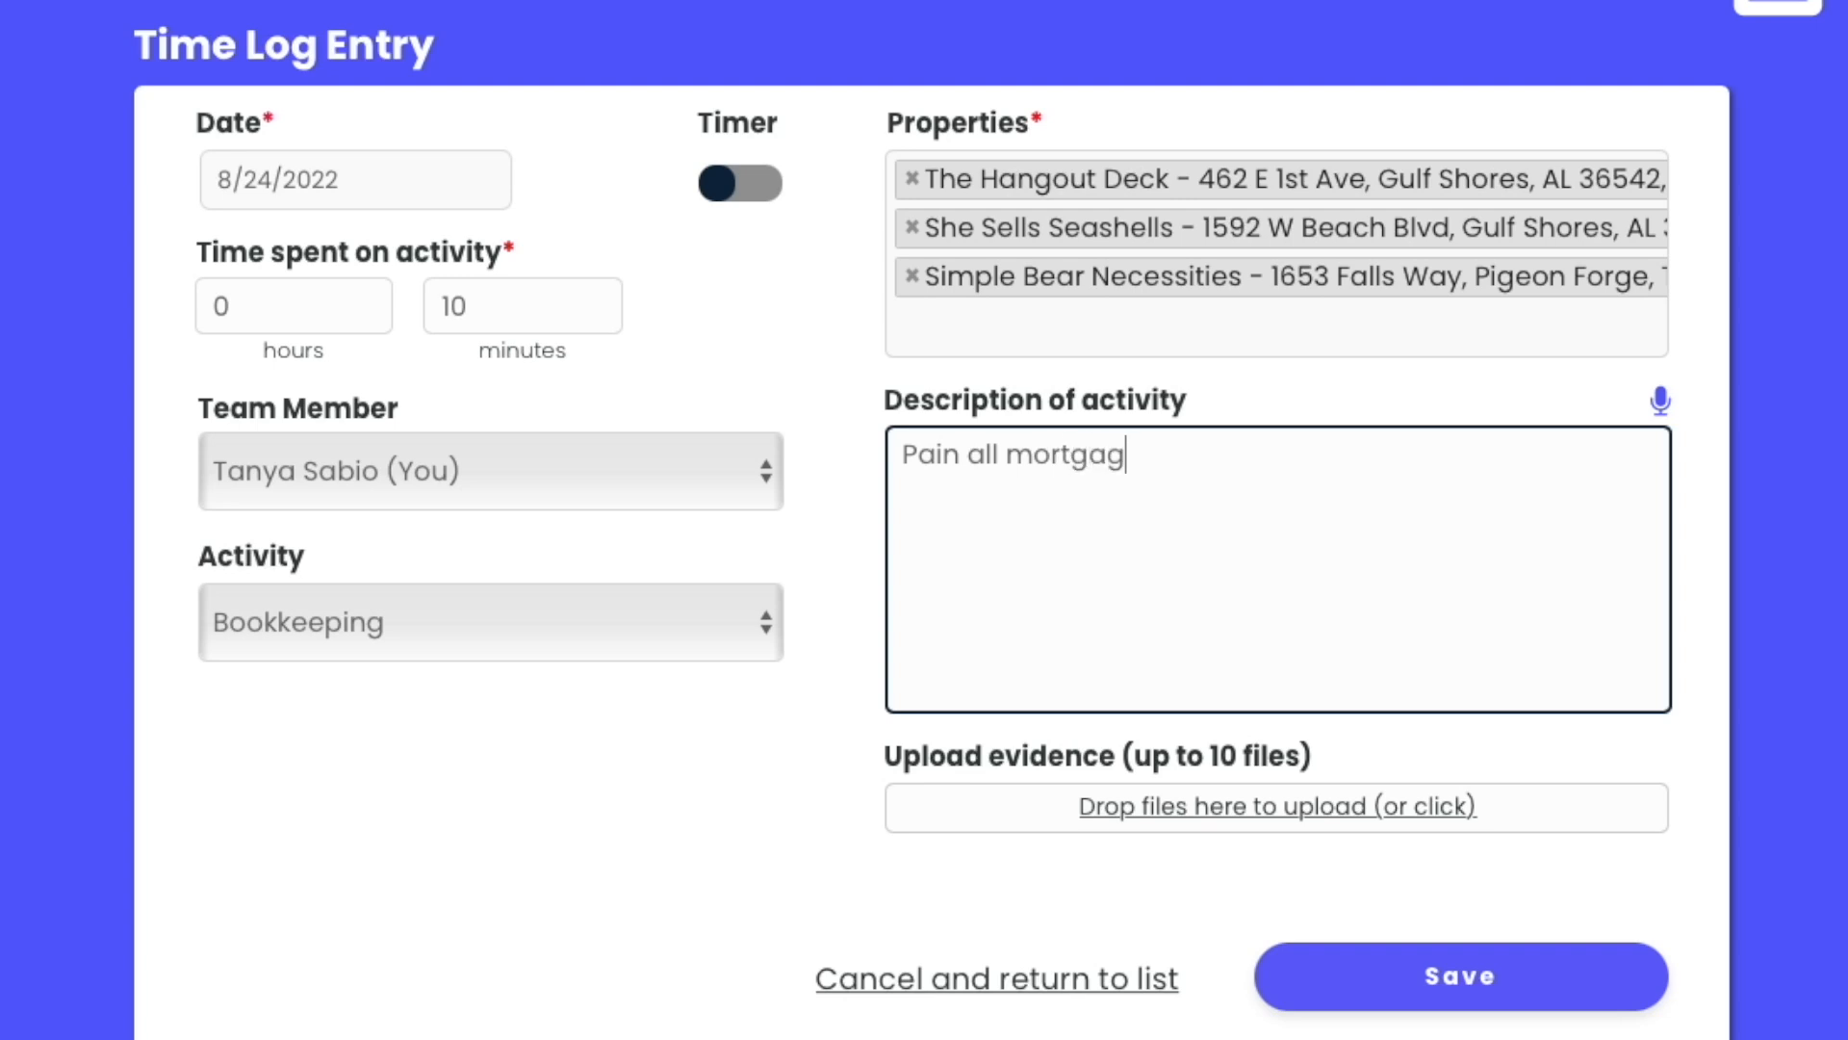
pyautogui.write('s and ')
pyautogui.write('ele')
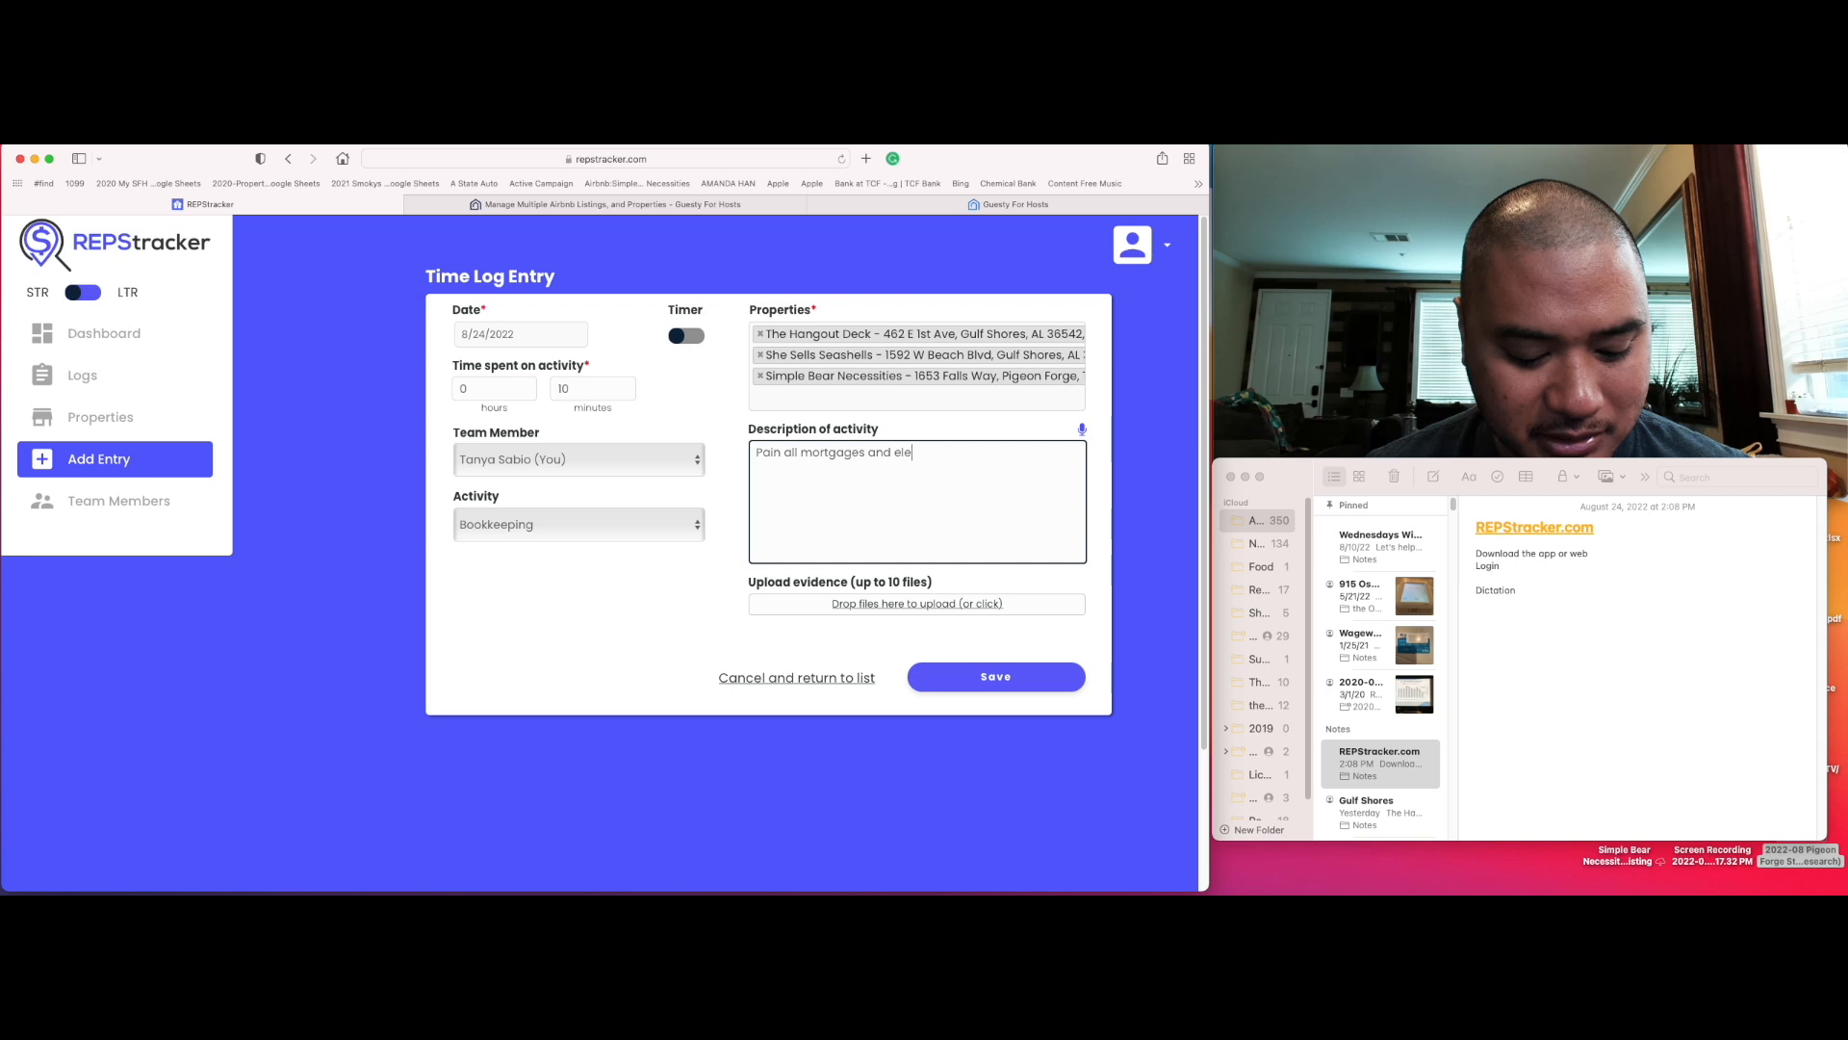
pyautogui.write('ctric bills.')
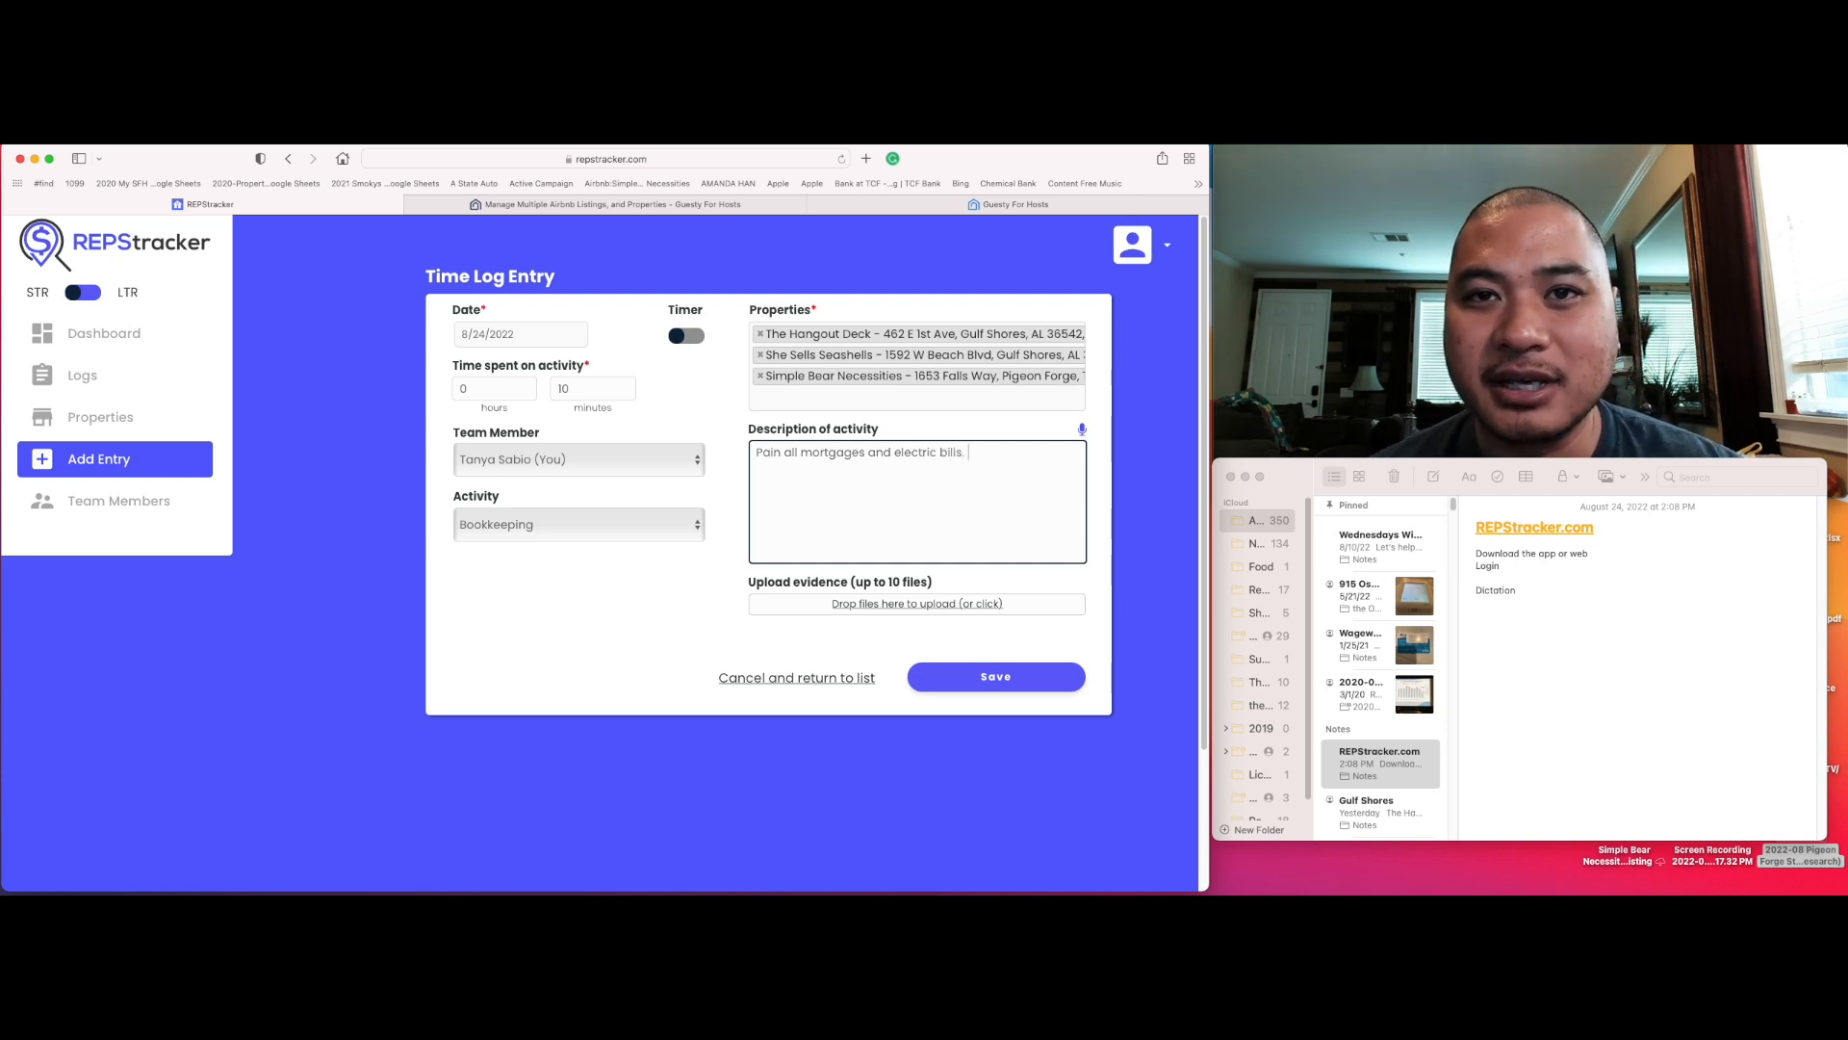
pyautogui.click(995, 676)
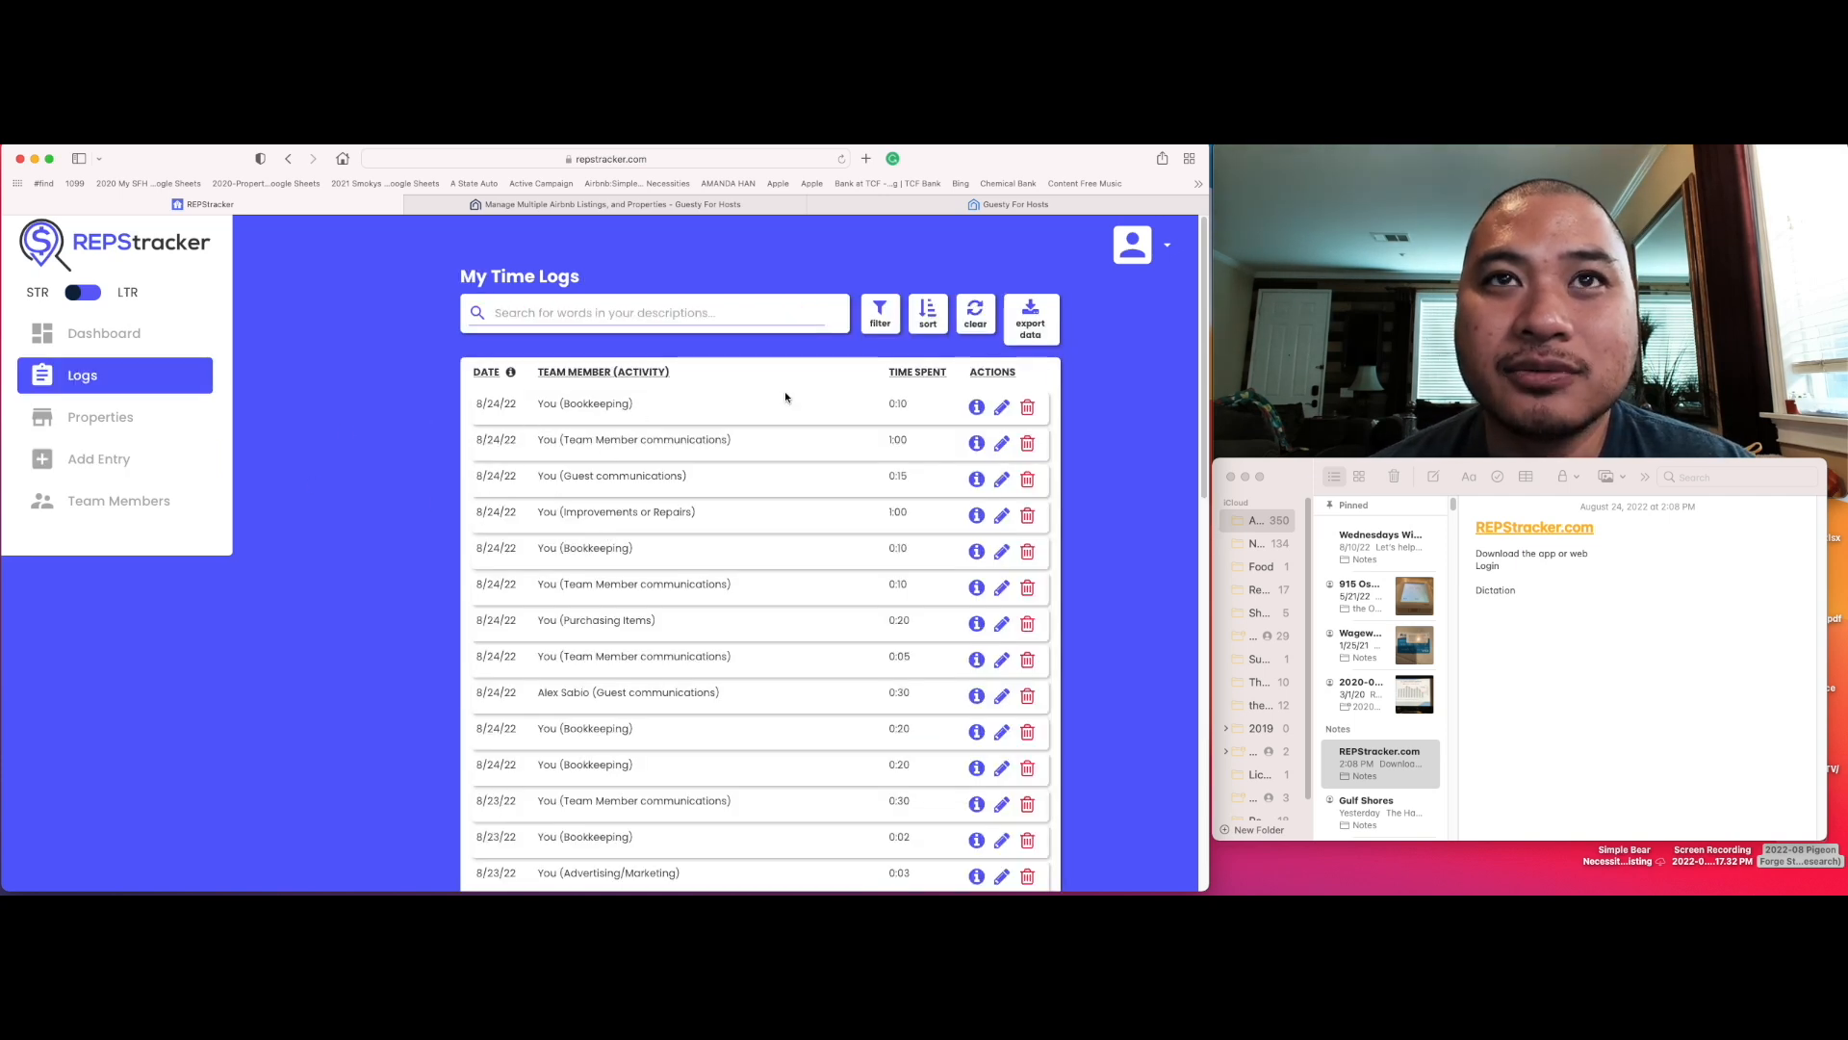
# Step: Open the details of the newest Bookkeeping entry in the time logs and close them
pyautogui.click(975, 408)
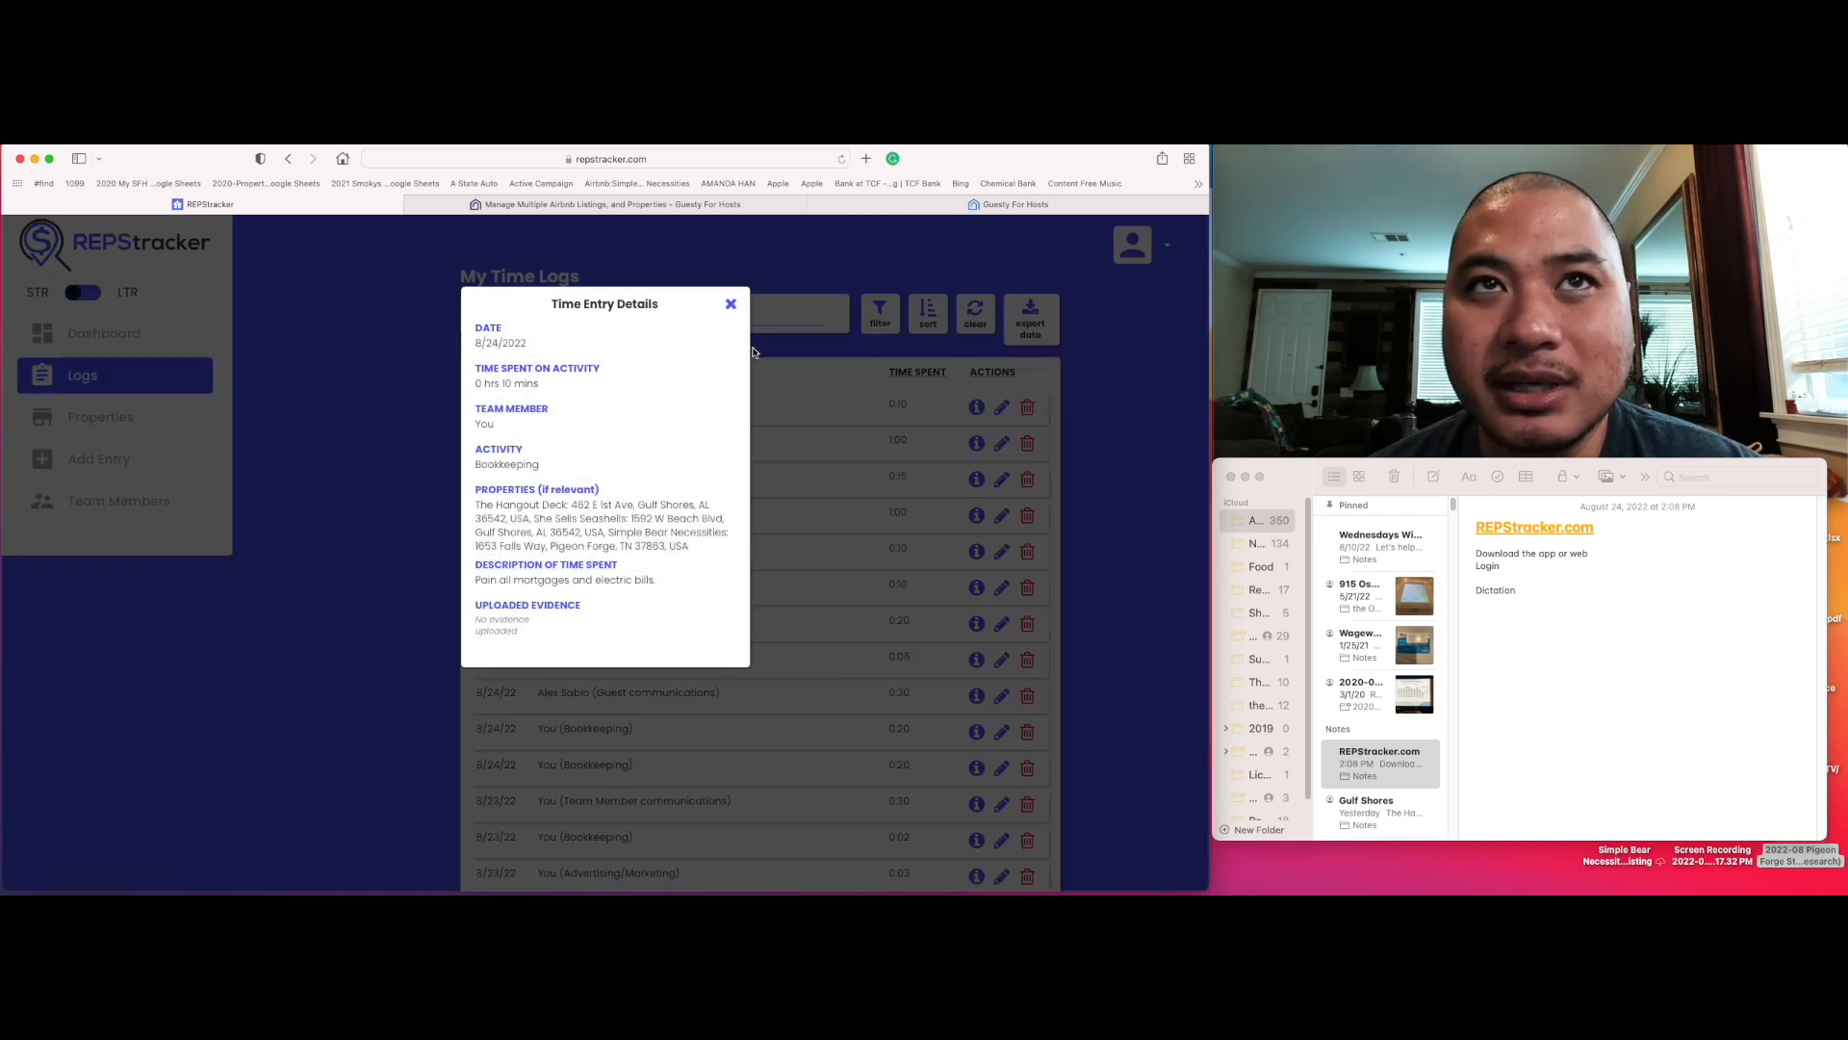
pyautogui.click(731, 304)
# Step: Delete the newest Bookkeeping time log entry
pyautogui.click(1028, 408)
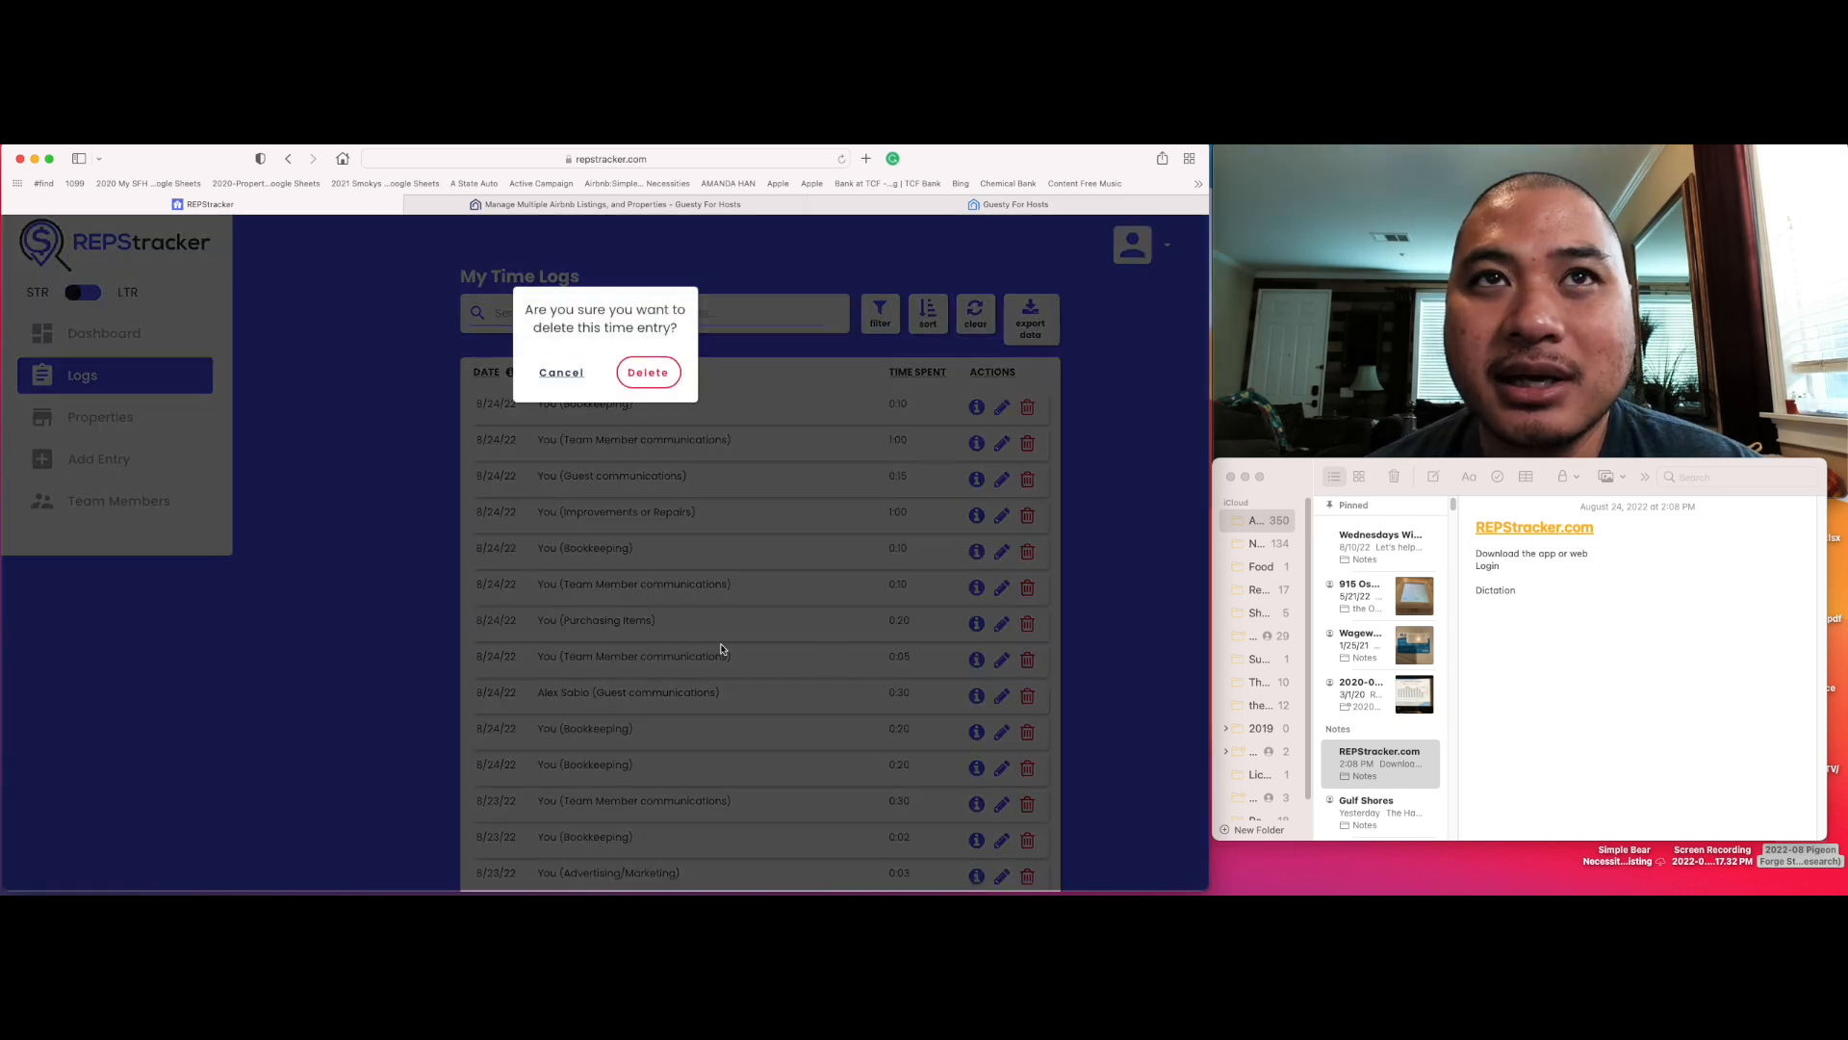